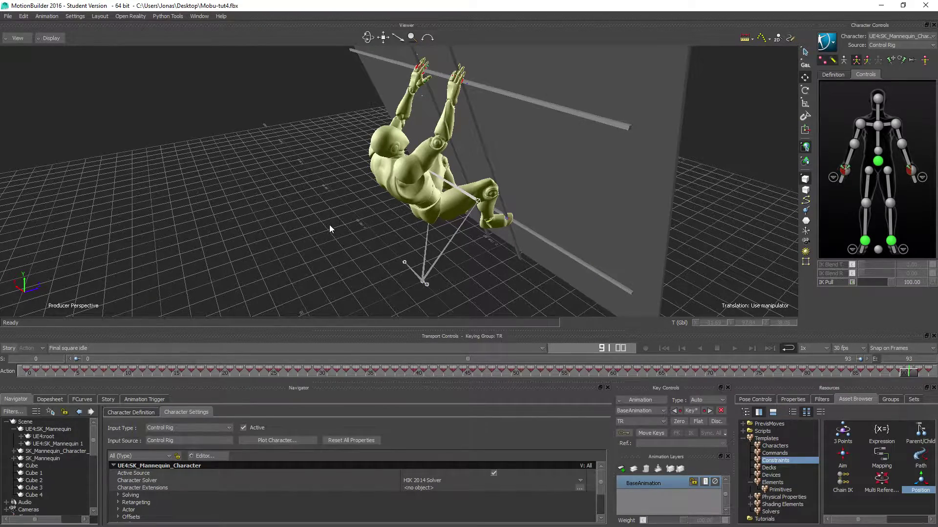
Add an Expression constraint to the scene from the Asset Browser.
mouse_move(406, 237)
mouse_down()
mouse_move(397, 253)
mouse_move(432, 265)
mouse_move(394, 223)
mouse_move(425, 247)
mouse_move(391, 248)
mouse_up()
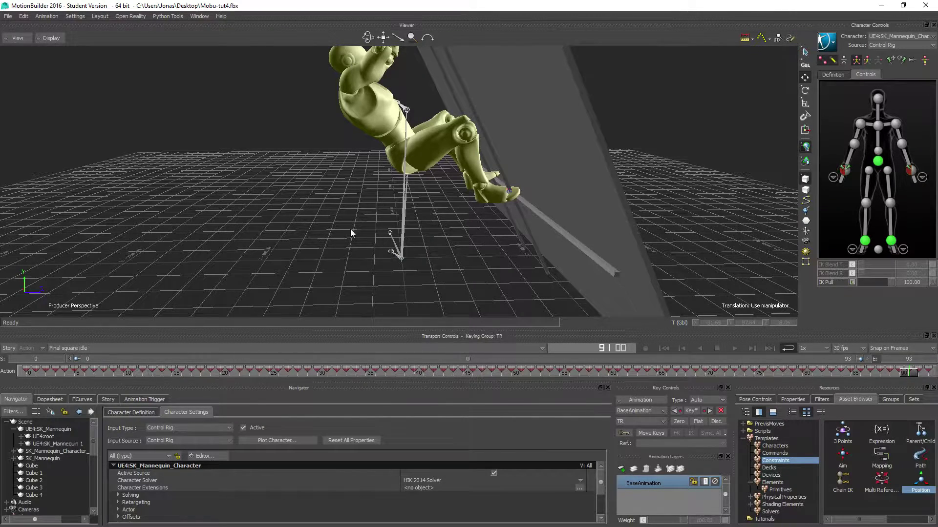
drag(250, 260, 284, 254)
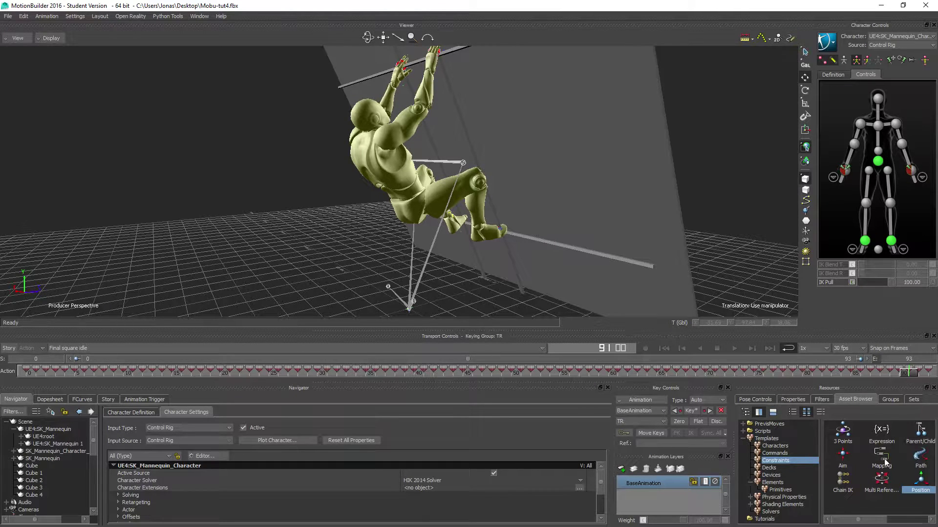
click(884, 436)
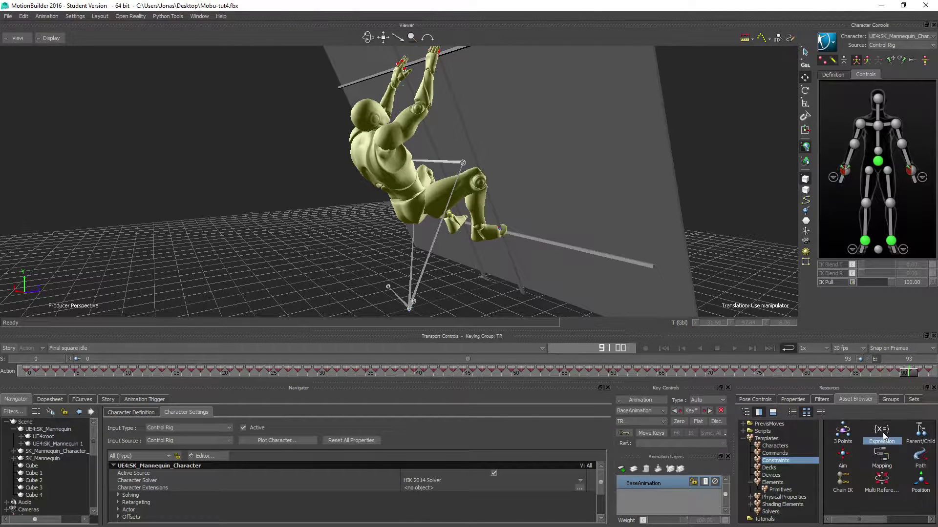
drag(885, 436, 180, 193)
drag(291, 234, 291, 235)
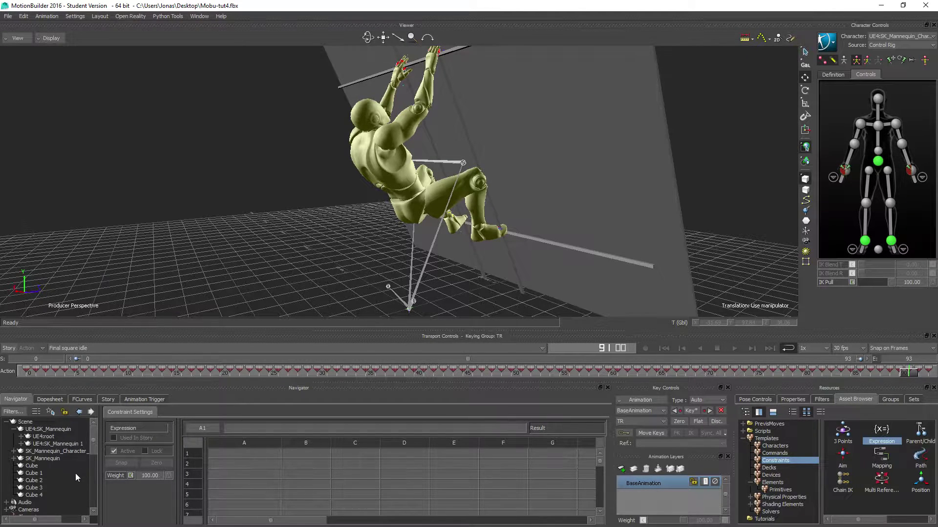
Rename the new constraint to 'Root Expression' by adding the prefix 'Root'.
drag(92, 450, 94, 480)
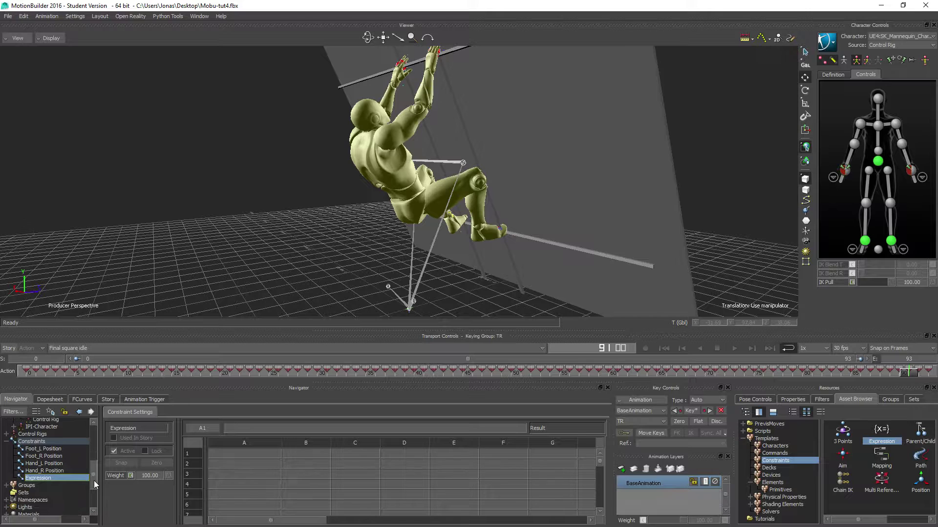
right_click(40, 479)
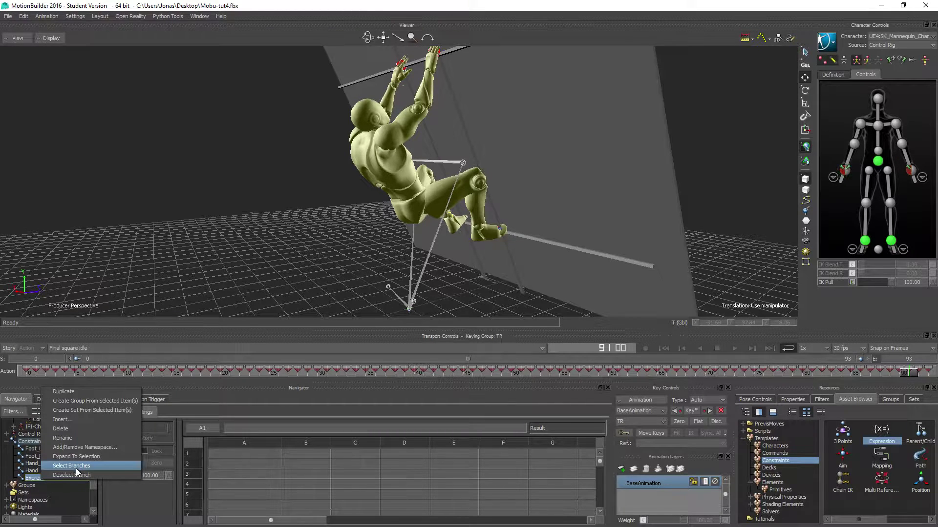
click(75, 437)
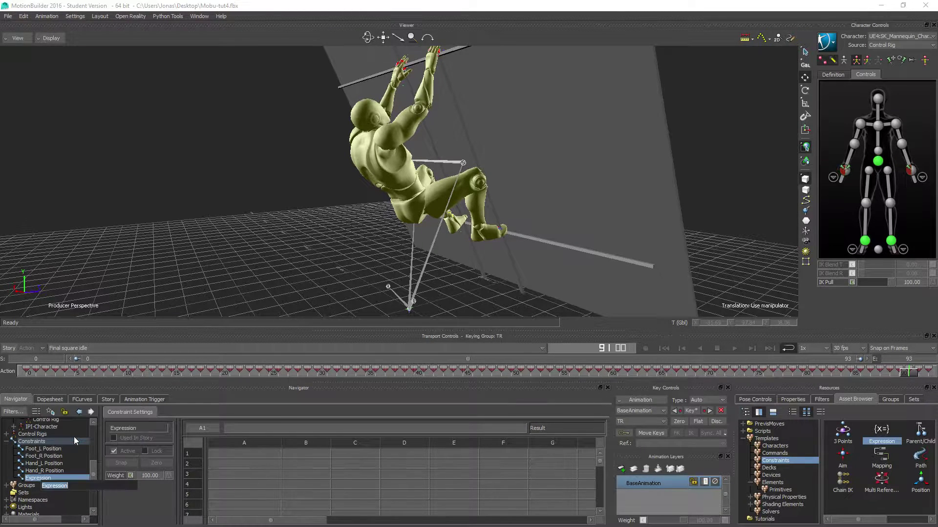
key(End)
text(Root)
key(Return)
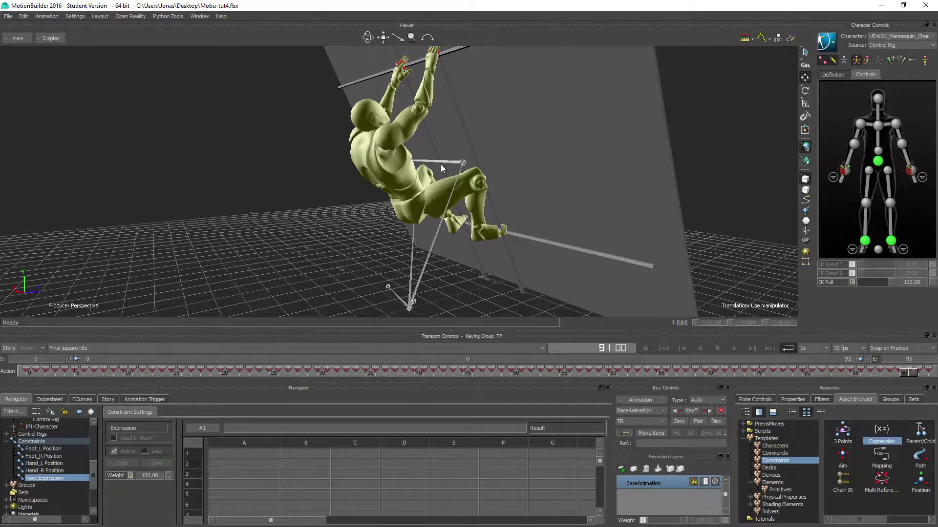
Select the mannequin character to display its character settings.
scroll(57, 440, up, 2)
scroll(57, 439, up, 1)
click(44, 442)
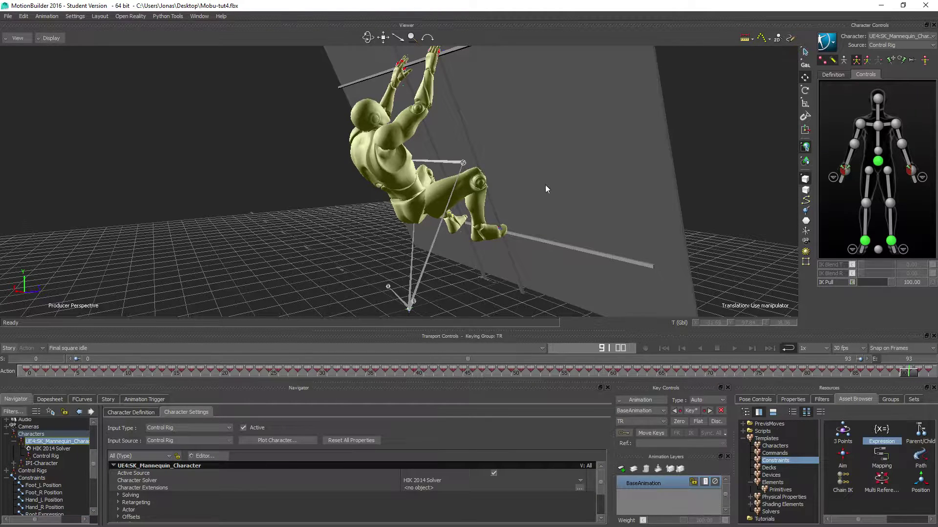
Select the chest effector in Character Controls while orbiting around the character.
click(878, 125)
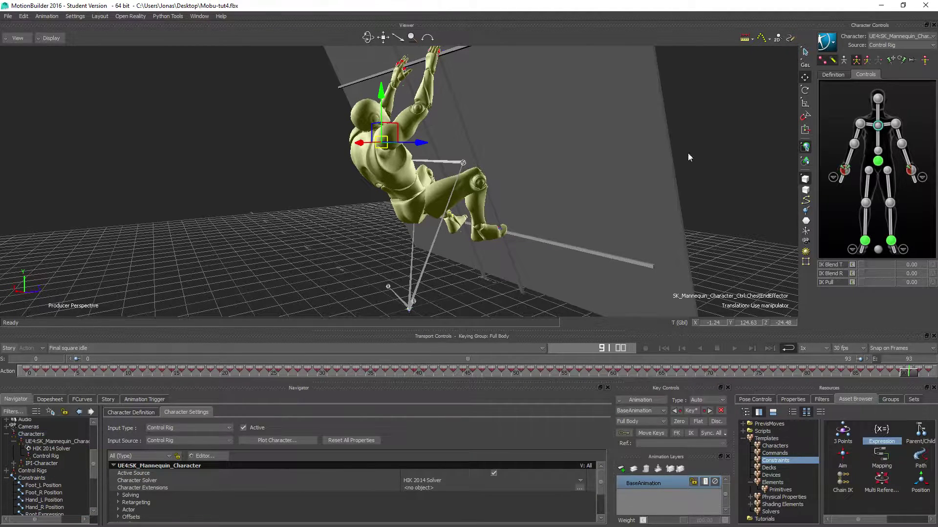
ctrl+shift+drag(382, 239, 353, 236)
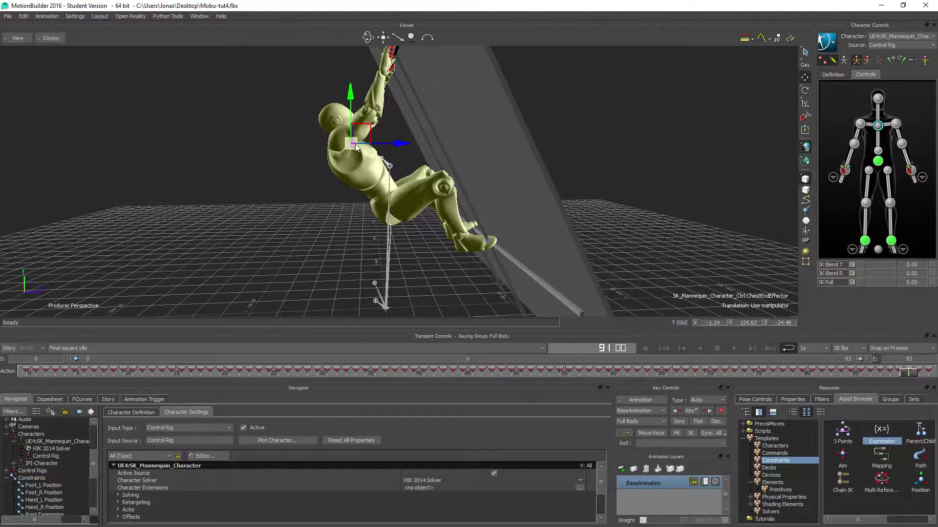
click(878, 99)
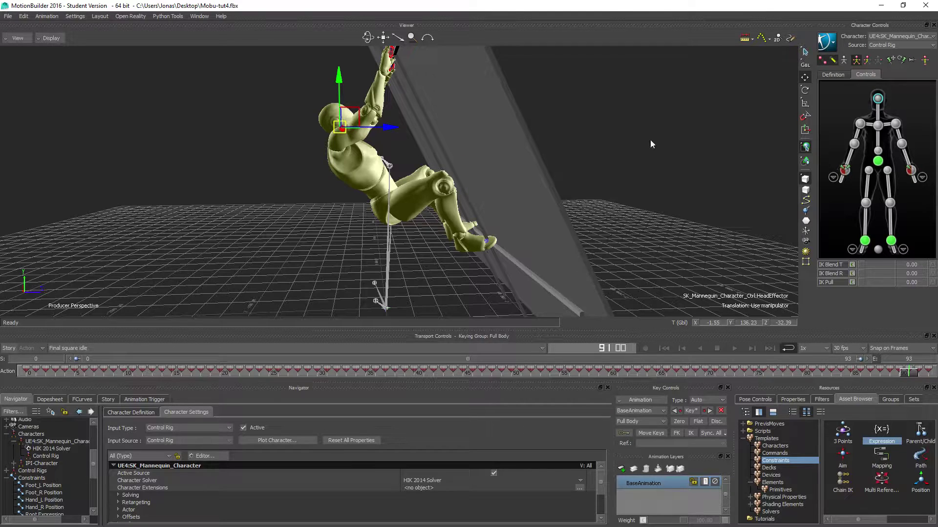
click(878, 126)
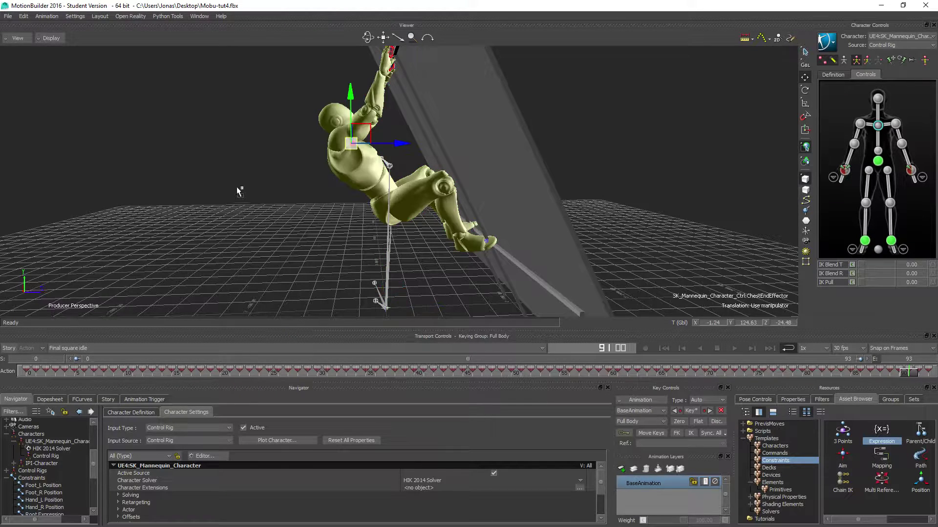
Open Root Expression's settings and drop the chest effector into expression cell A1.
scroll(41, 485, down, 2)
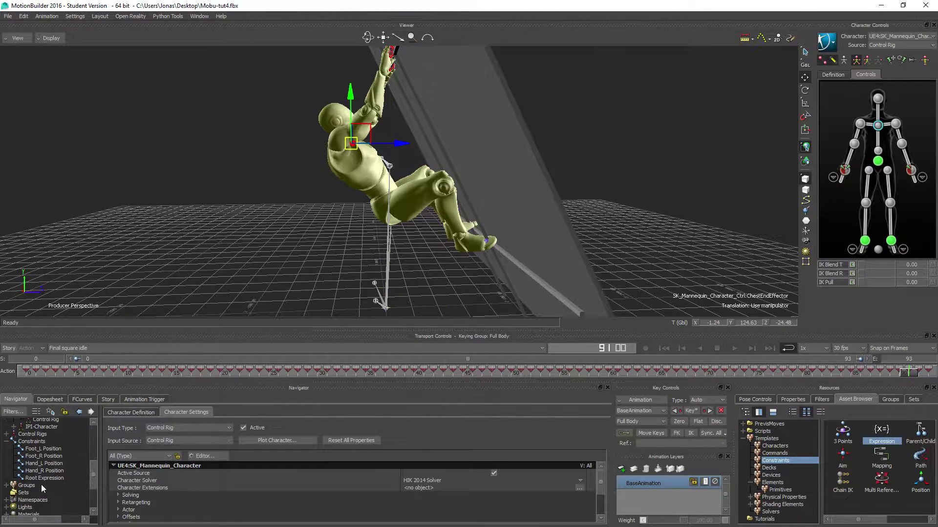
click(42, 478)
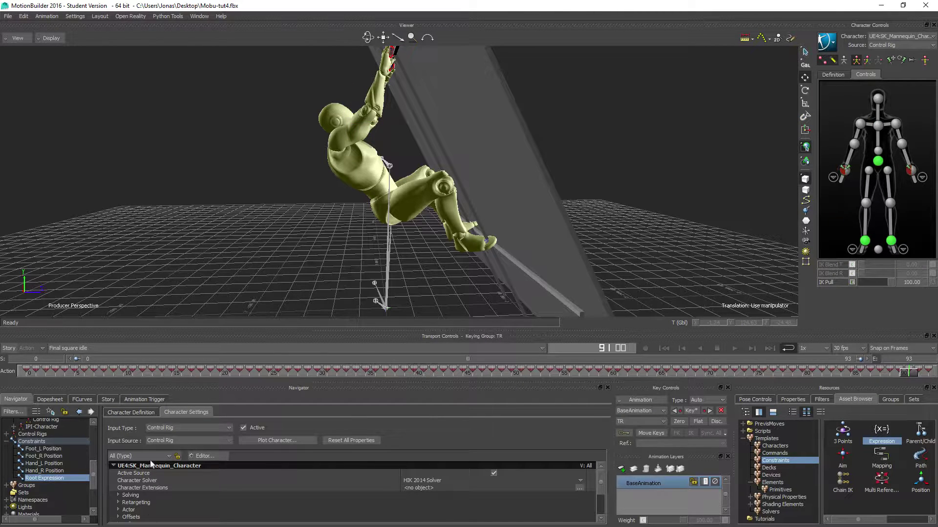
double_click(48, 478)
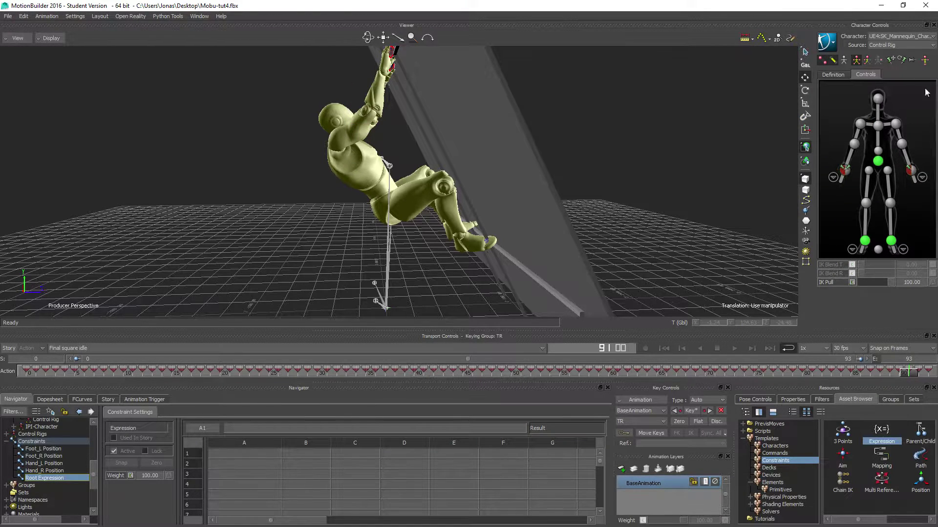
click(878, 128)
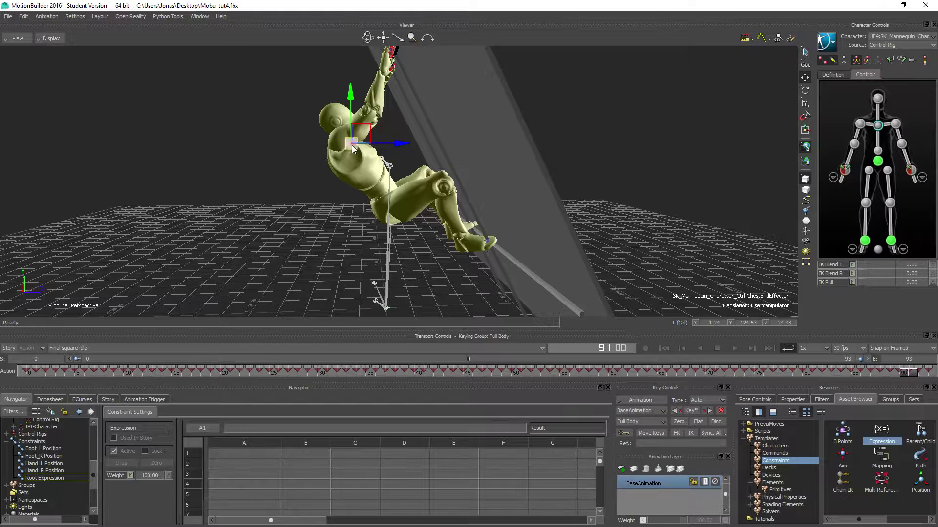
alt+drag(362, 138, 241, 456)
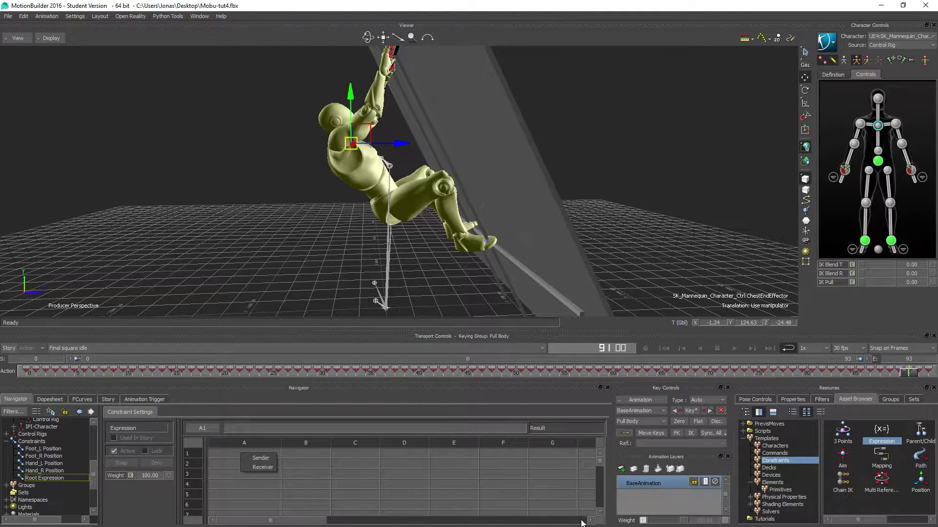
Add the chest effector as a Sender and widen column A to show full names.
click(262, 458)
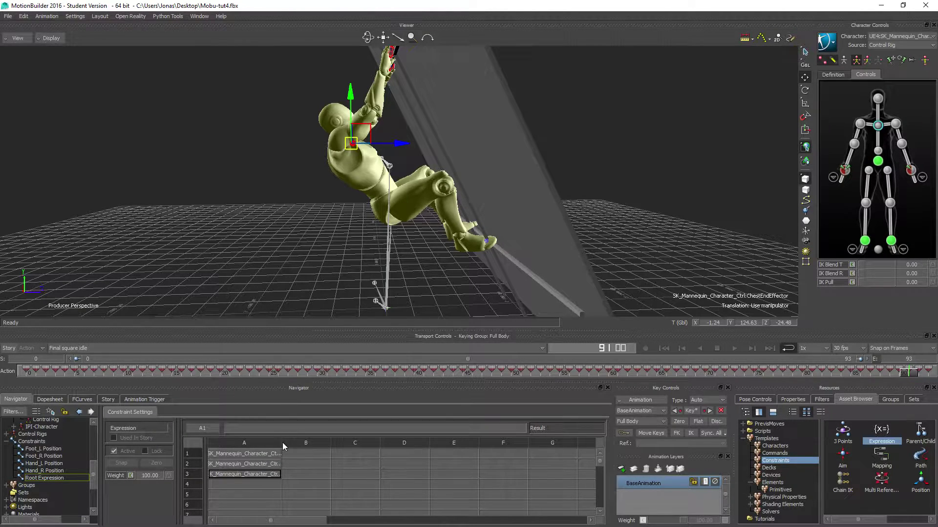
drag(282, 442, 344, 448)
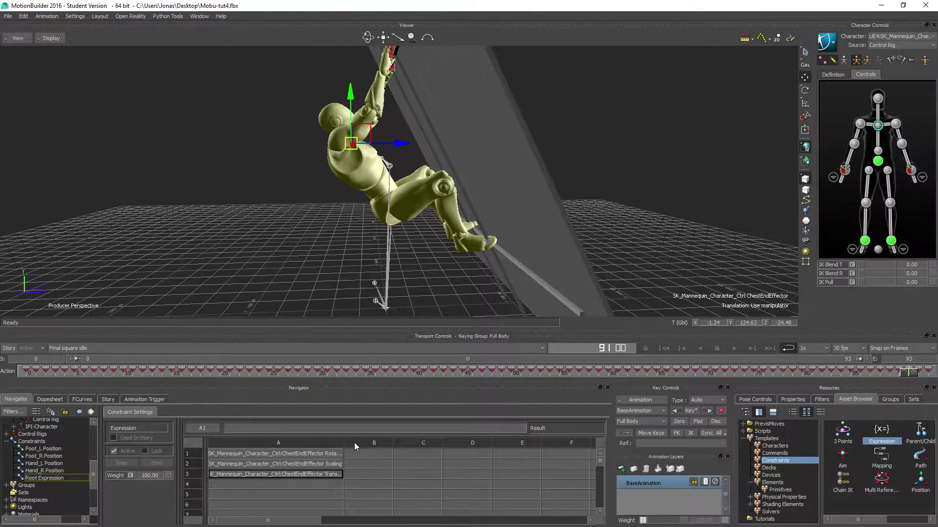
drag(374, 445, 374, 445)
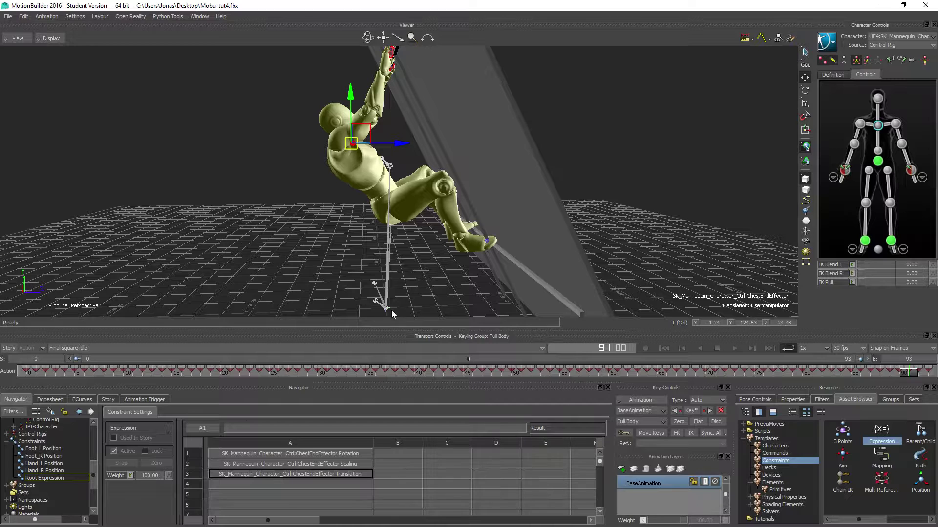
Bring the UE4:root joint into the spreadsheet as a Receiver.
click(92, 429)
drag(93, 445, 96, 433)
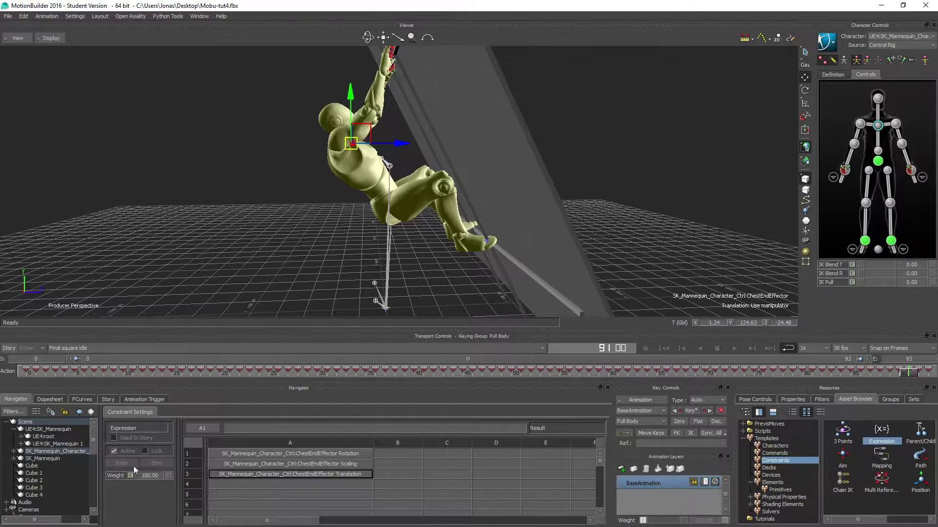
click(42, 436)
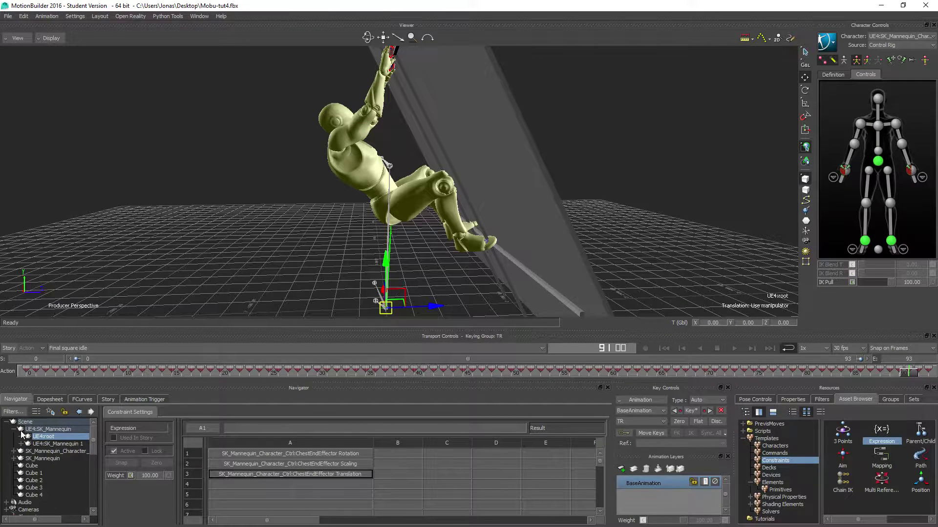
drag(50, 443, 223, 496)
click(244, 510)
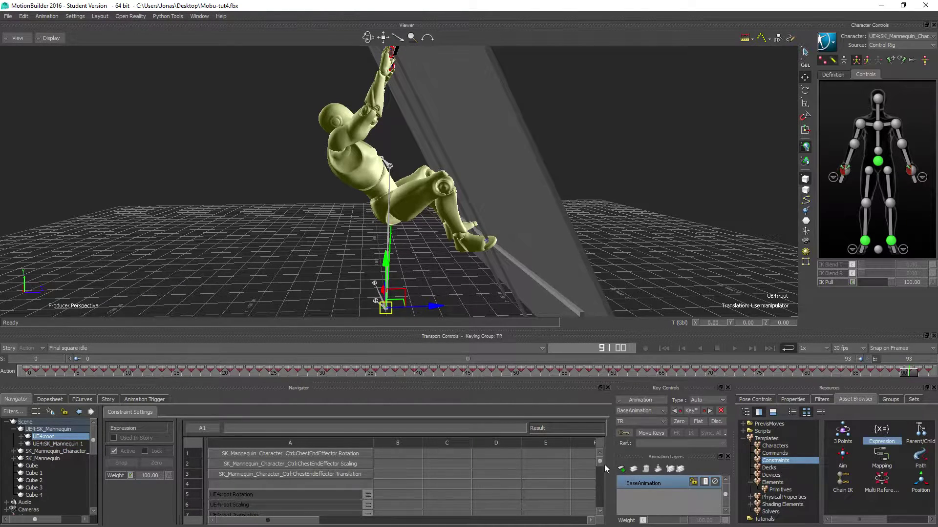
Clear the chest and root rotation and scaling entries from the grid.
click(335, 454)
right_click(335, 453)
click(361, 470)
click(344, 464)
right_click(345, 464)
click(366, 480)
click(243, 496)
right_click(243, 495)
click(273, 510)
click(239, 505)
right_click(238, 505)
click(263, 519)
Move chest Translation up to A1 and UE4:root Translation up to A2.
click(236, 476)
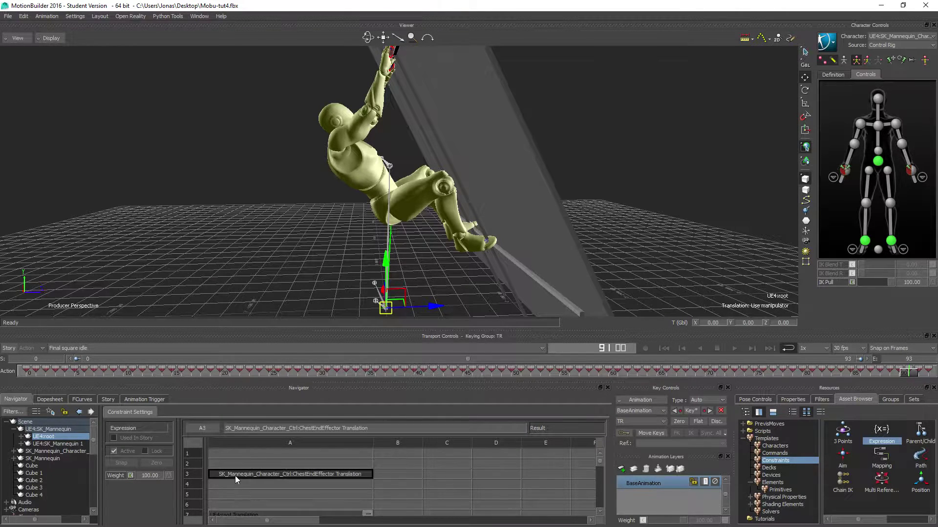
drag(234, 452, 234, 454)
drag(235, 516, 237, 464)
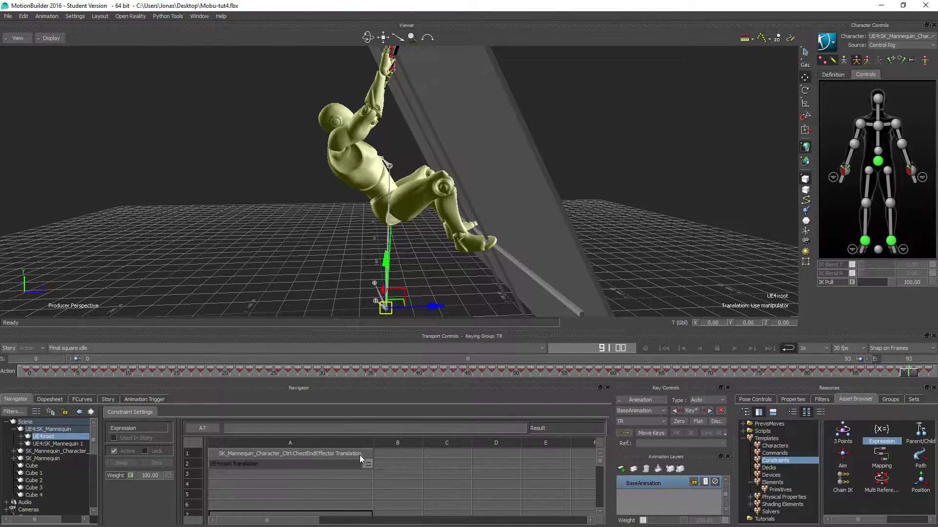
Enter A1 in cell B2 so the root's translation follows the chest effector.
click(333, 453)
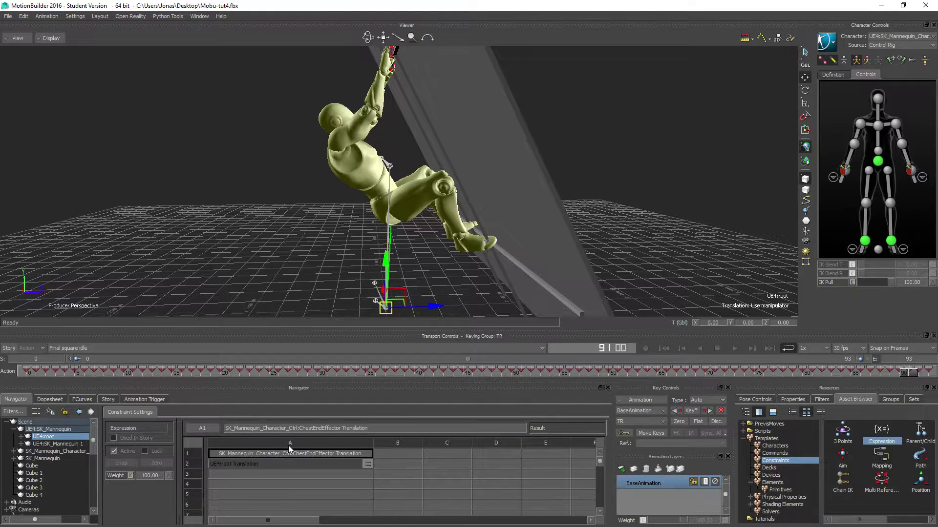
click(394, 462)
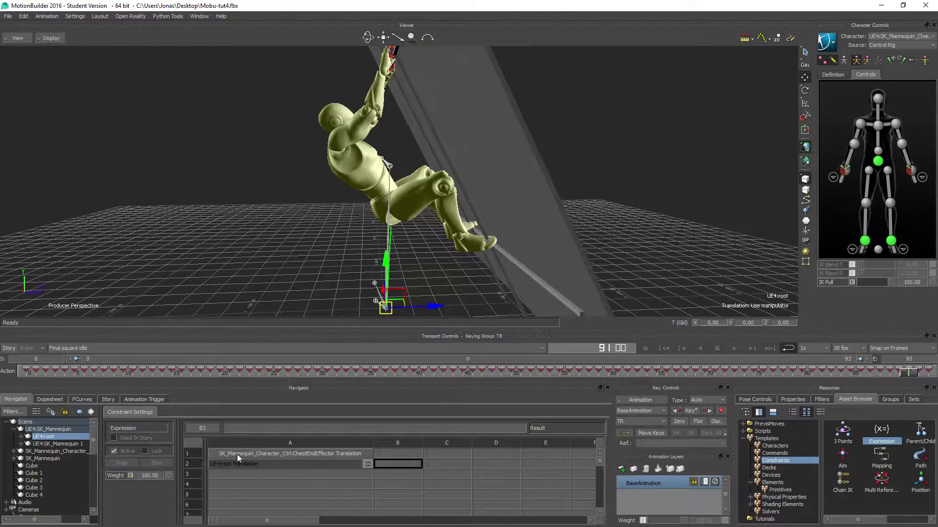
double_click(400, 465)
text(A1)
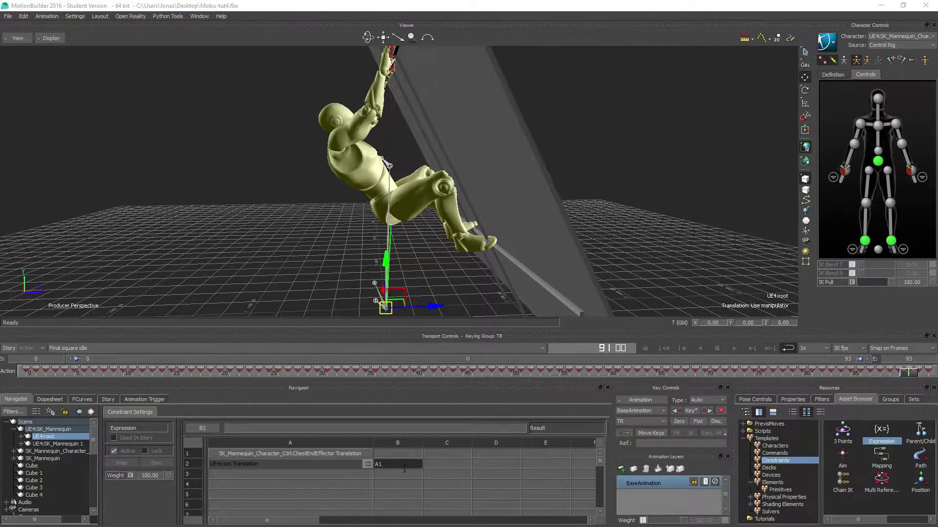
key(Return)
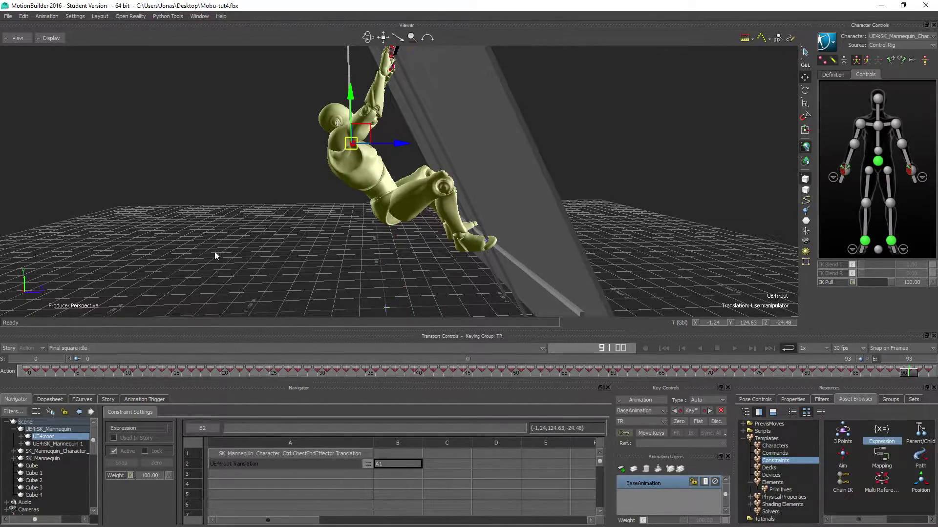
Orbit around the climber and wall to inspect the root's new position.
ctrl+shift+drag(215, 251, 301, 225)
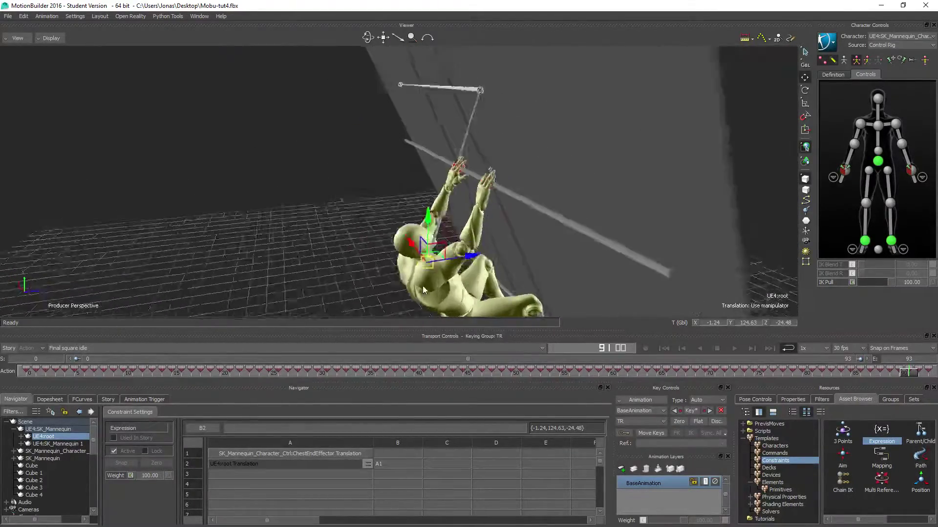
ctrl+shift+drag(421, 287, 389, 192)
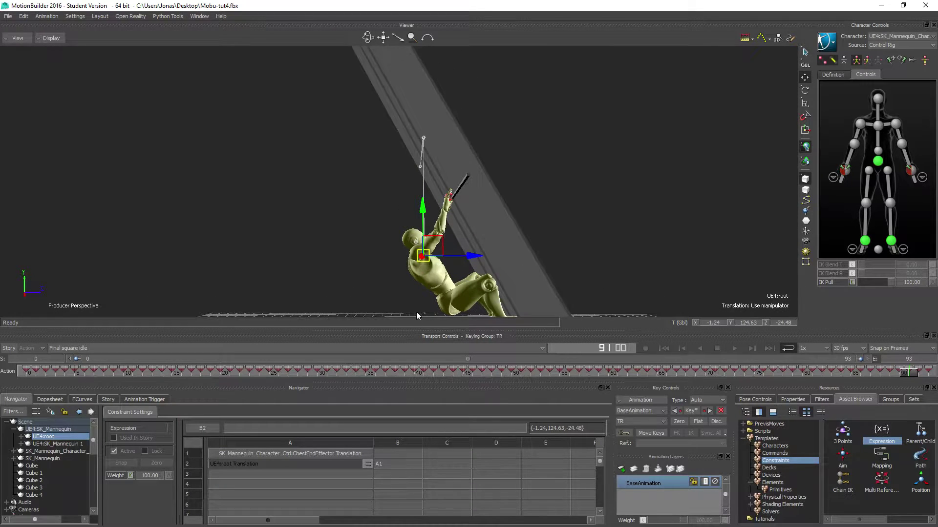
ctrl+shift+drag(395, 291, 464, 298)
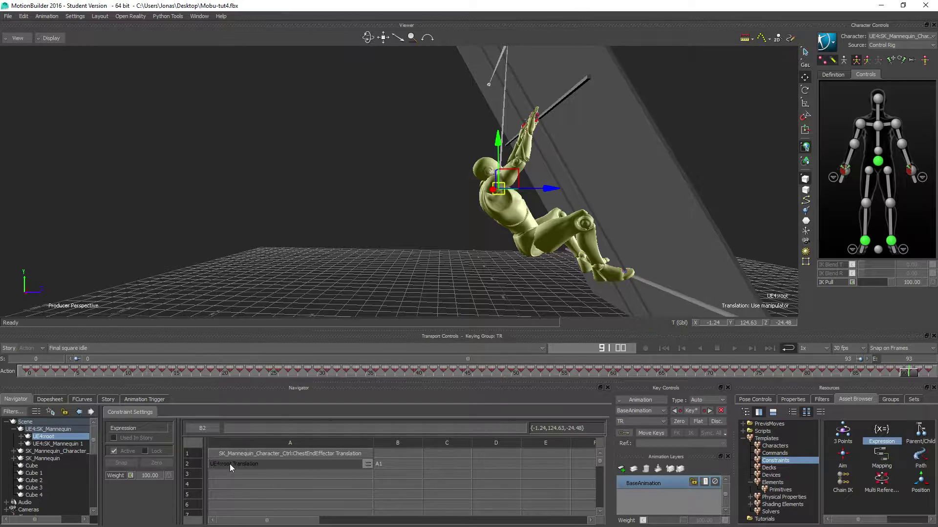
Change B2's expression to {A1[0],A1[1],A1[2]} to pass all three chest translation axes.
double_click(388, 464)
key(Home)
key(Delete)
key(Delete)
text({0)
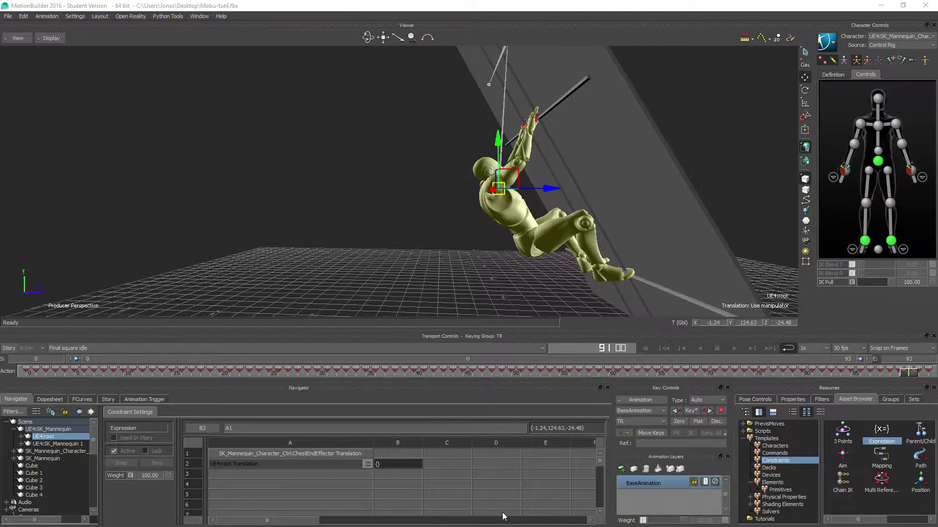
text(A1[0], A2[1], A3[2])
key(Return)
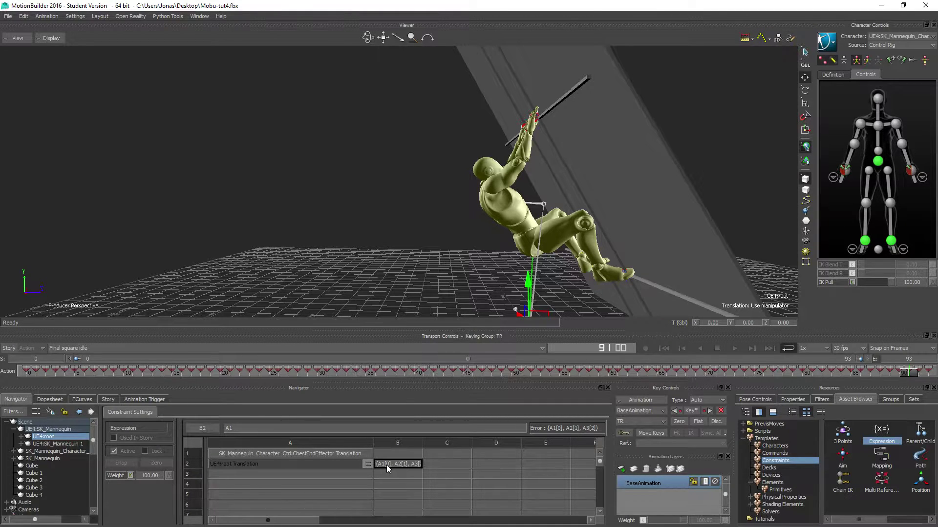
key(Return)
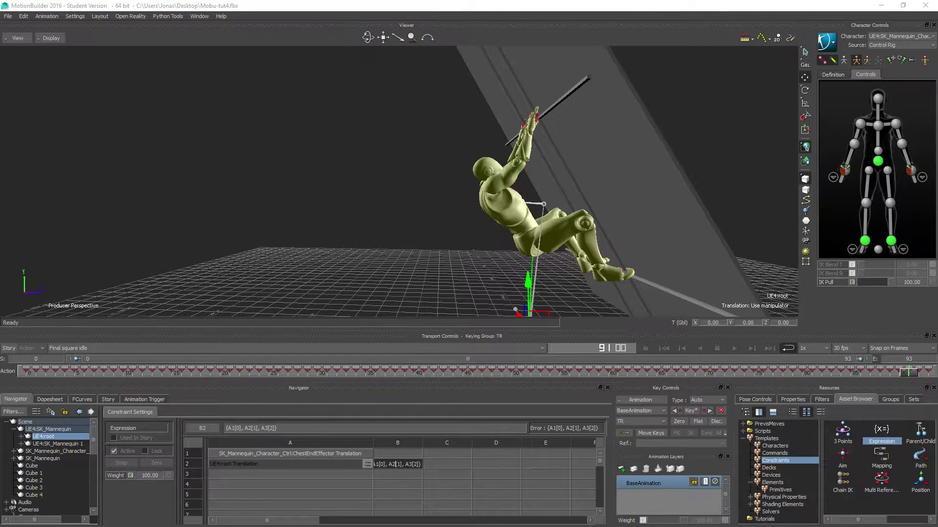
key(Delete)
text(1)
key(Delete)
text(1)
key(Return)
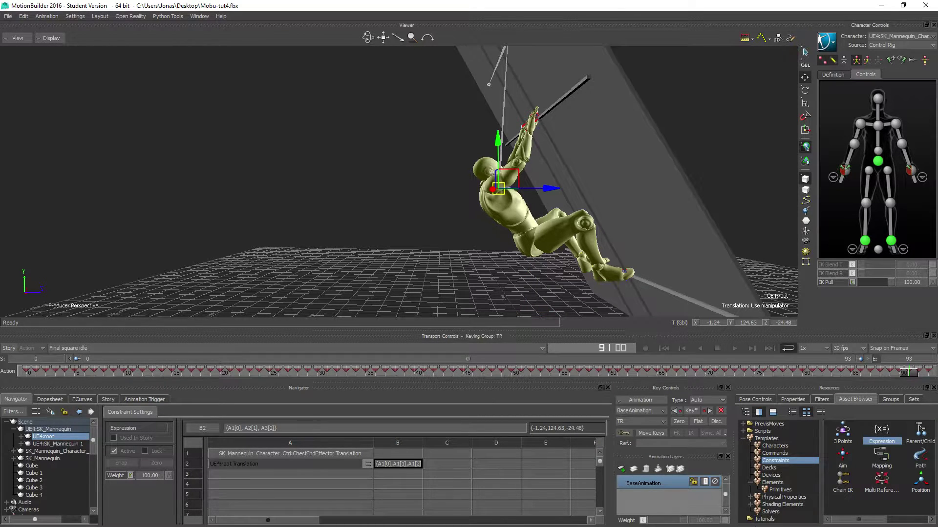
Enter A1 in cell C2, then clear C2 again.
double_click(441, 463)
text(A1)
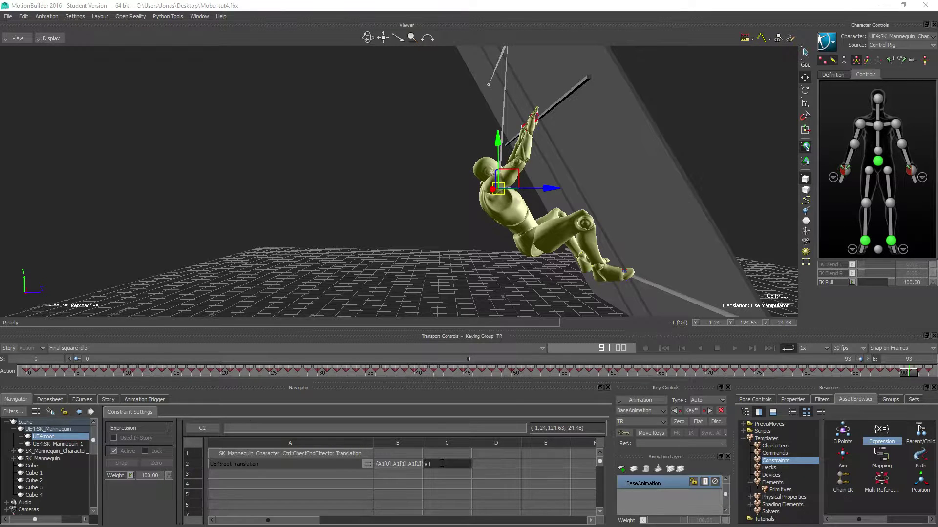
key(Return)
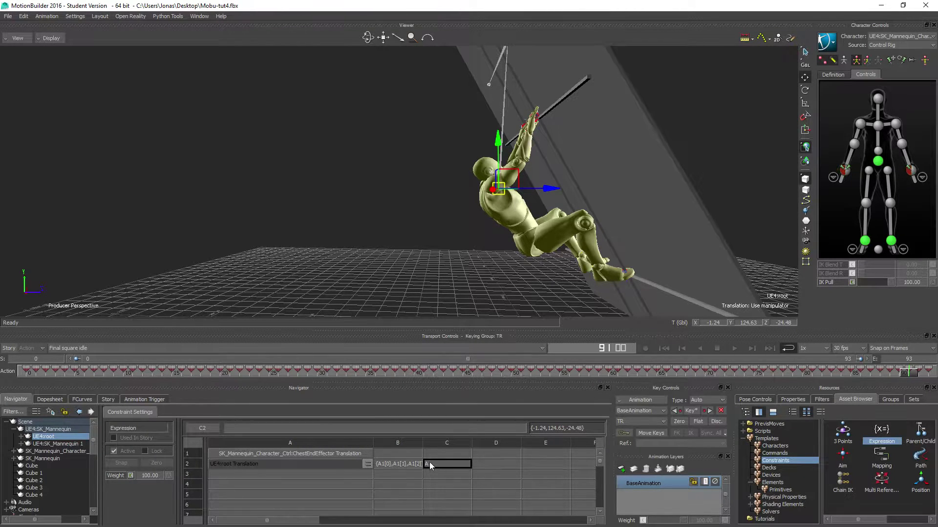
double_click(430, 463)
key(Return)
Widen column B and edit B2 to {A1[0],A1[1]-96,A1[2]} to lower the root by 96.
drag(422, 443, 442, 443)
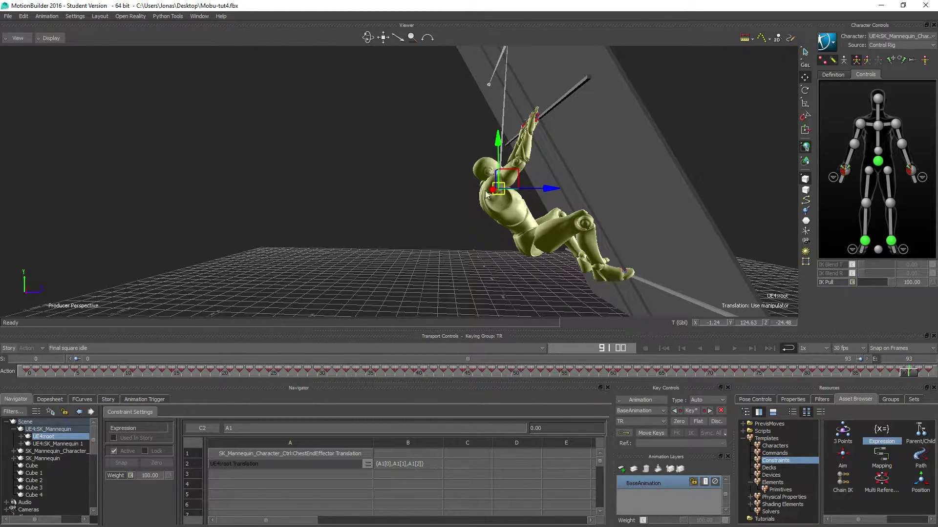
ctrl+shift+drag(443, 254, 479, 291)
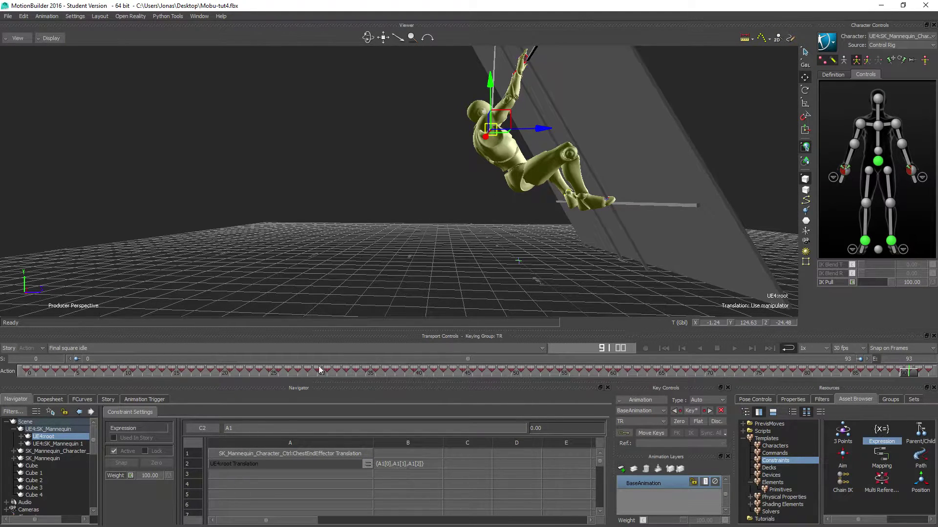
click(407, 464)
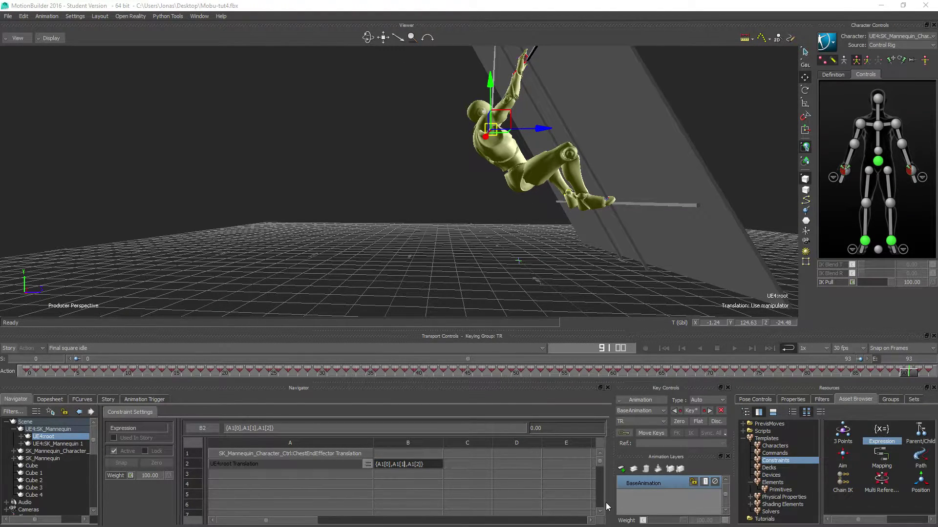
text(-96)
key(Return)
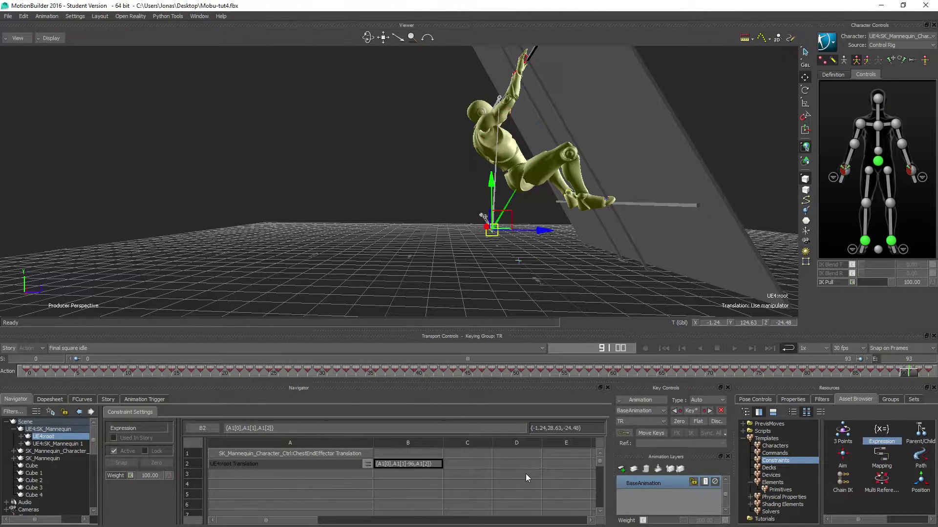
ctrl+shift+drag(449, 245, 438, 222)
scroll(470, 238, up, 3)
ctrl+drag(716, 265, 461, 258)
ctrl+drag(724, 253, 427, 258)
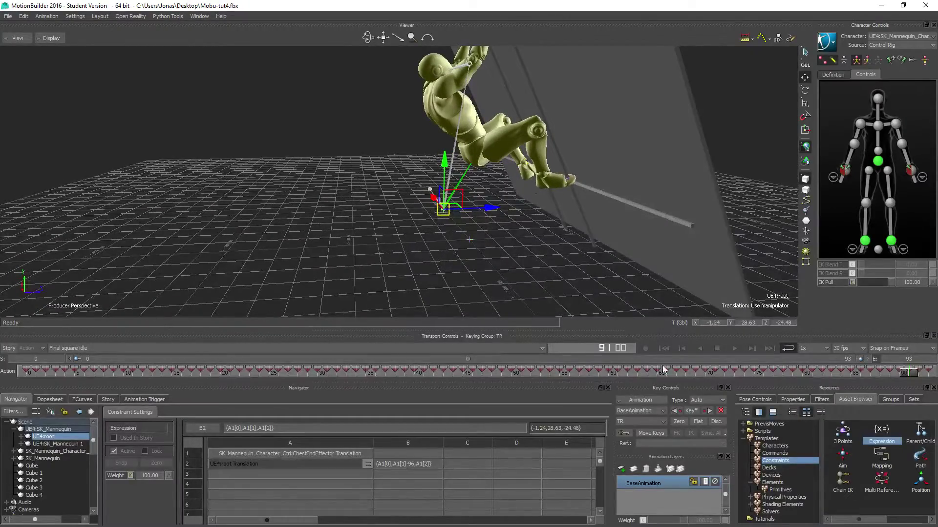
click(735, 347)
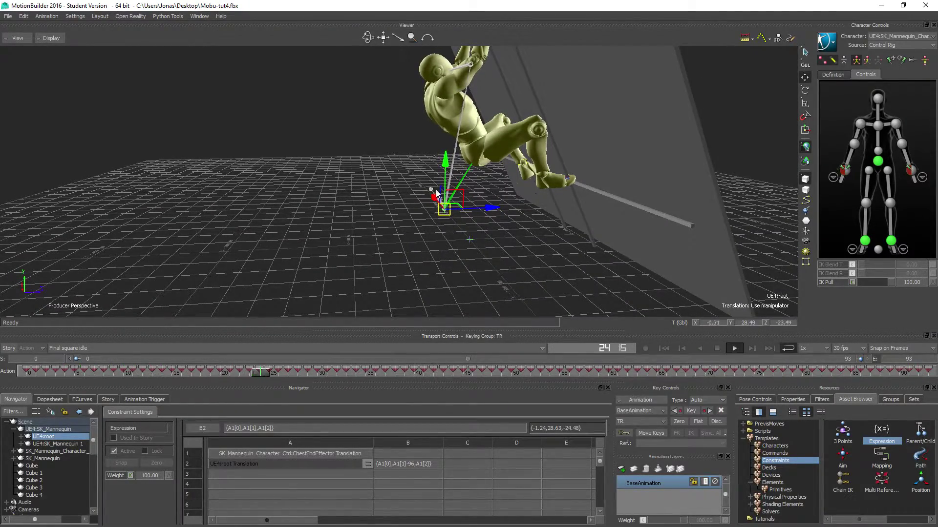
ctrl+shift+drag(382, 200, 511, 236)
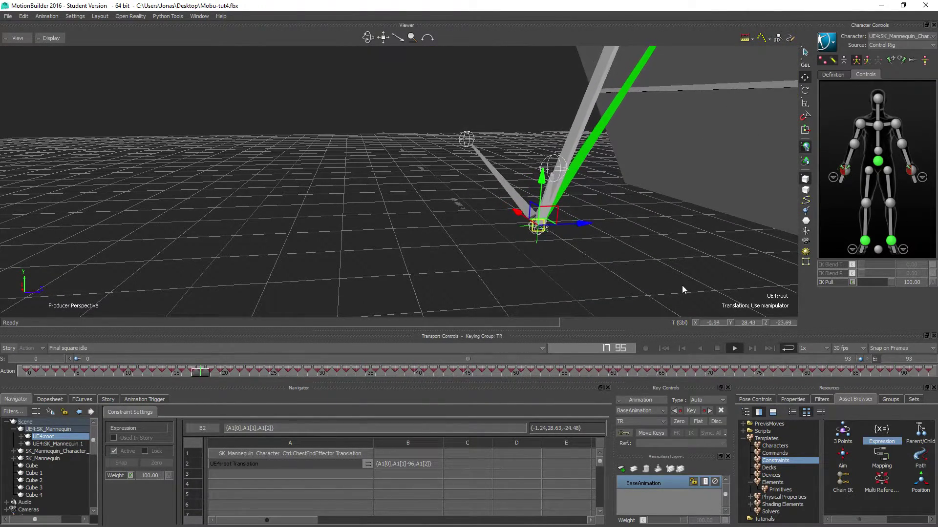
ctrl+shift+drag(725, 273, 409, 201)
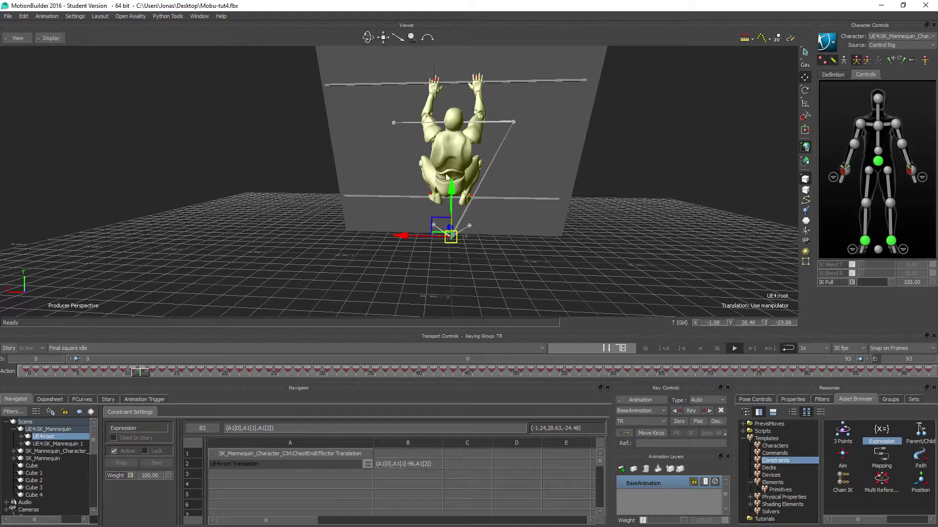
ctrl+drag(446, 174, 472, 213)
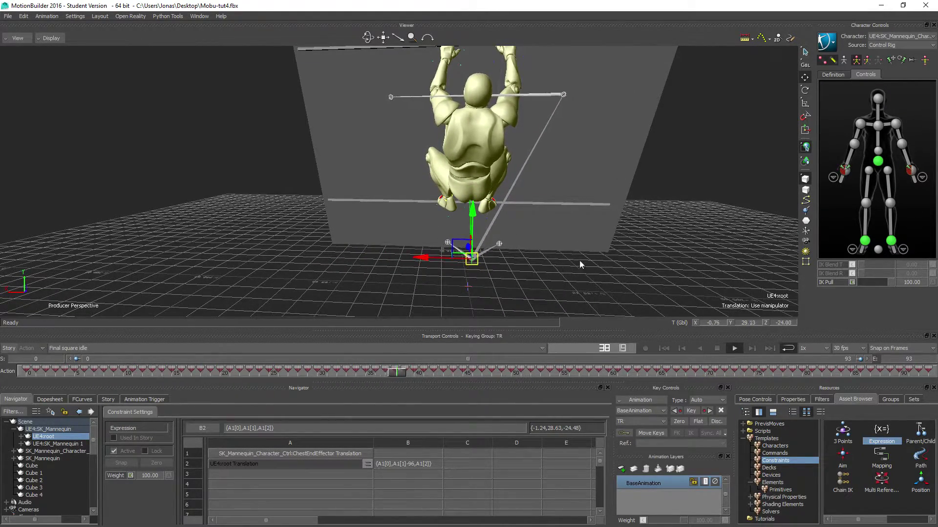
ctrl+shift+drag(655, 253, 544, 196)
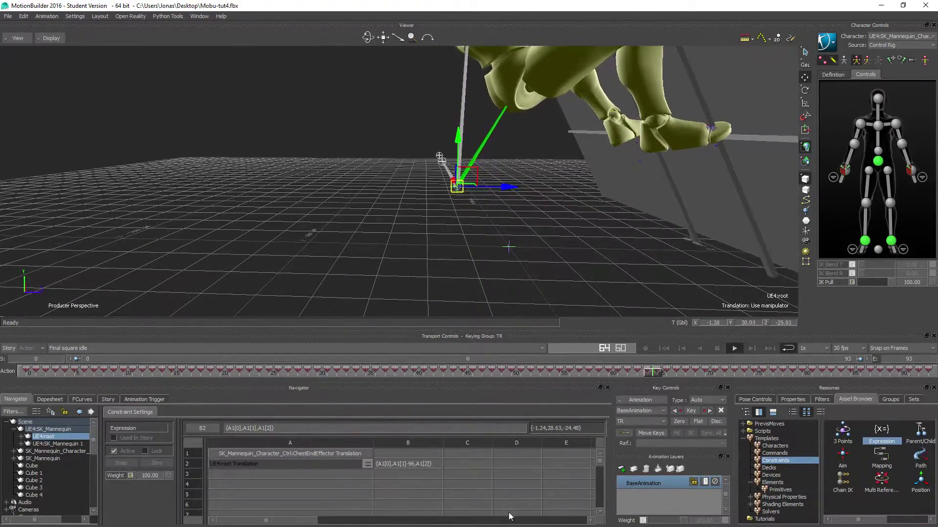
ctrl+shift+drag(541, 239, 465, 233)
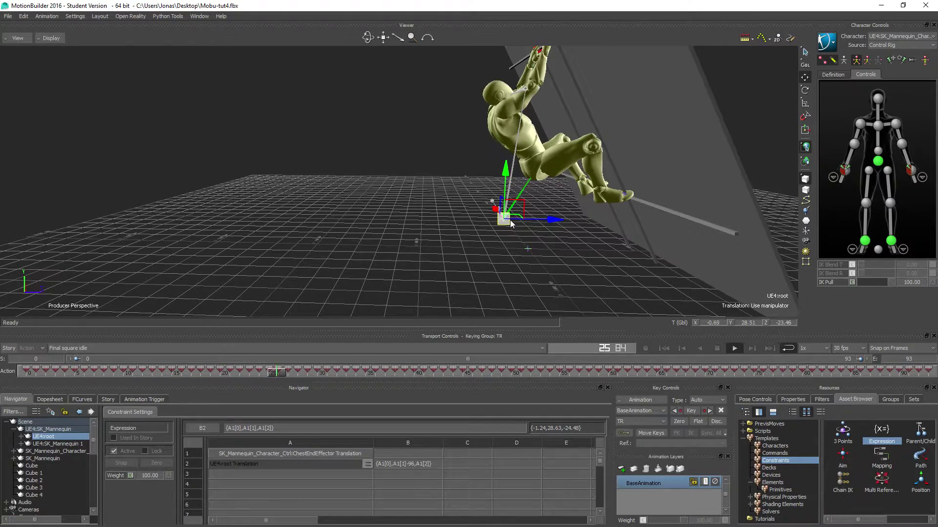
ctrl+shift+drag(496, 221, 485, 227)
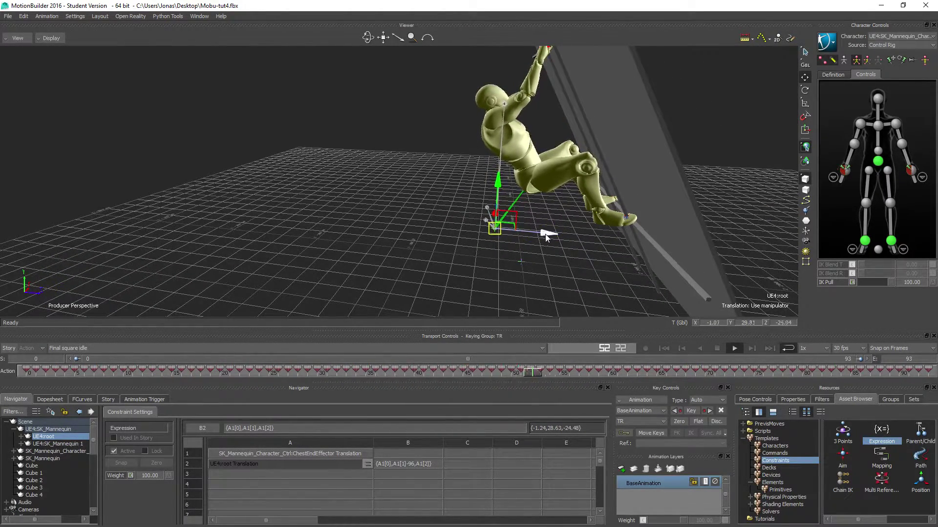
click(716, 349)
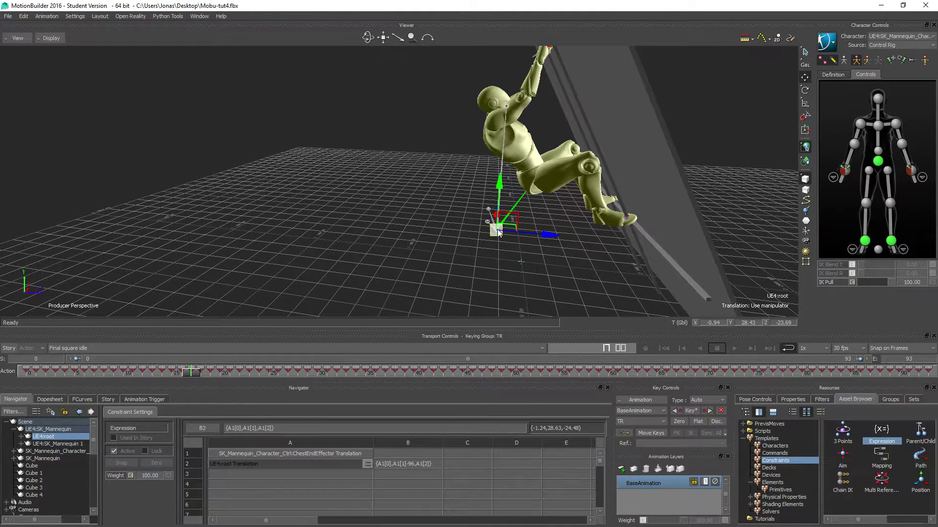
Change B2 to {A1[0],A1[1]-96,A1[2]-10}, then play and stop to check the root.
double_click(429, 465)
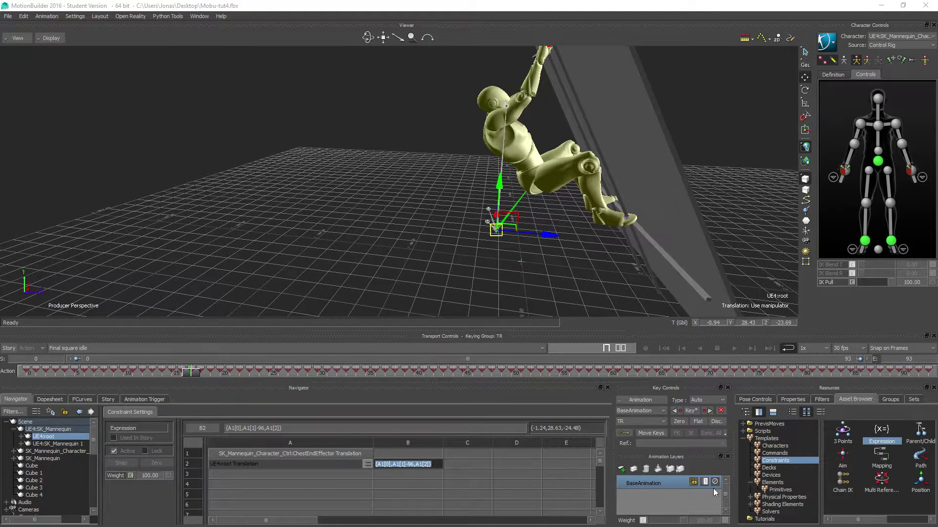
key(End)
text(-10)
key(Return)
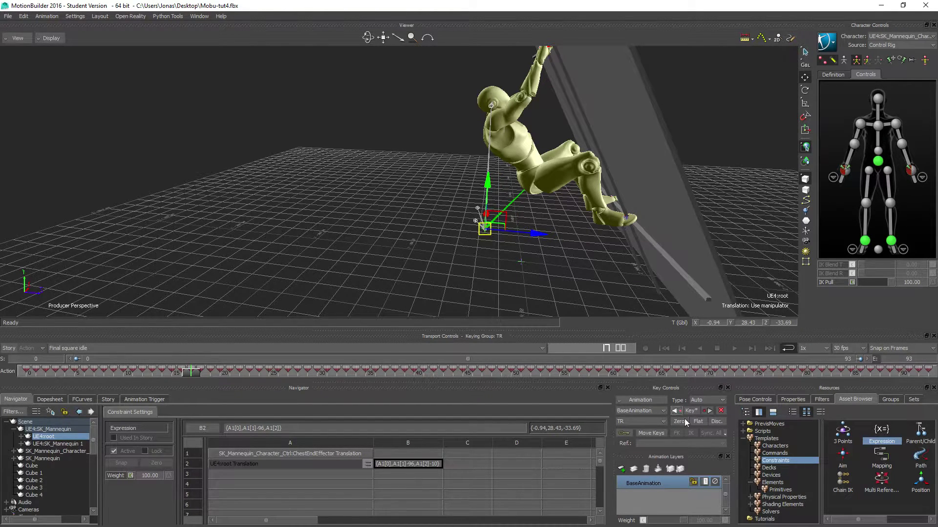
click(735, 349)
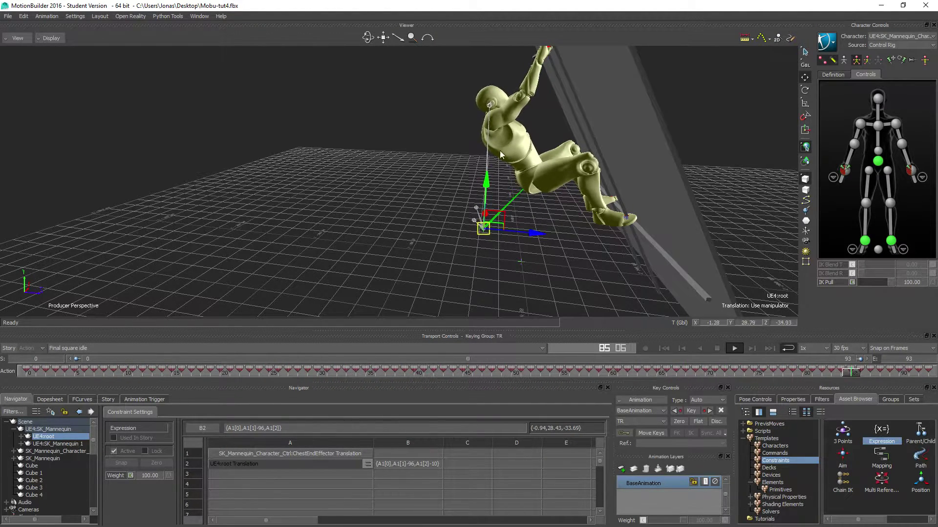
click(716, 348)
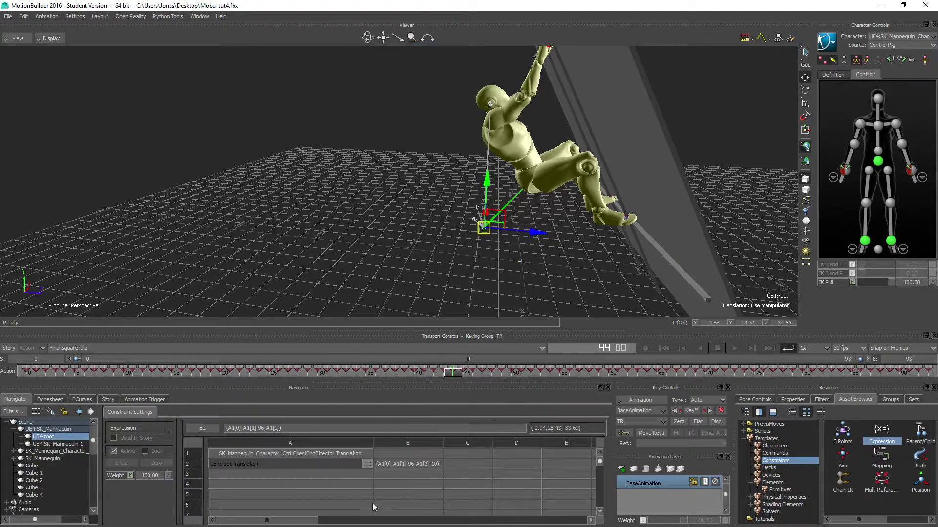
Label cell B1 'Y-Axis offset'.
double_click(387, 456)
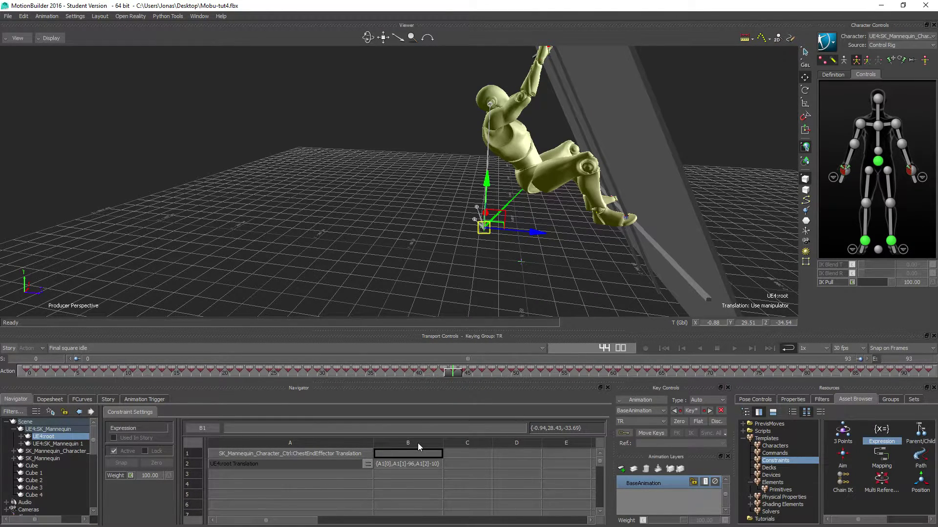
text(Y-A)
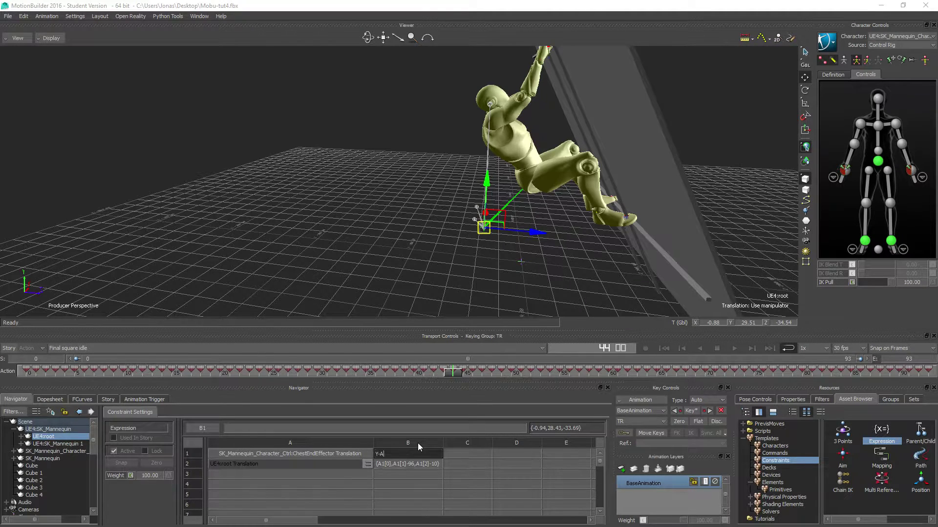
text(xis offset)
key(Tab)
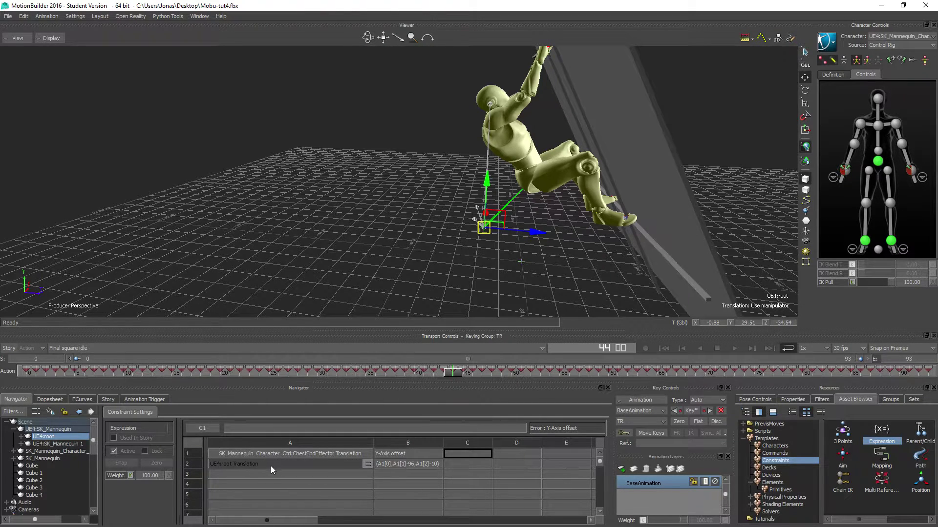
Move the root translation reference to row 3 and its offset expression into B3.
drag(272, 465, 271, 475)
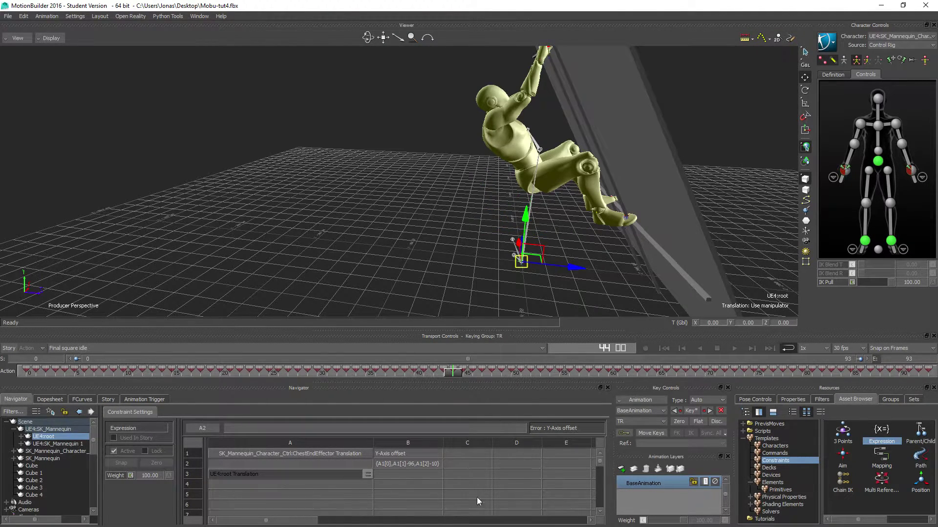
double_click(409, 464)
key(Return)
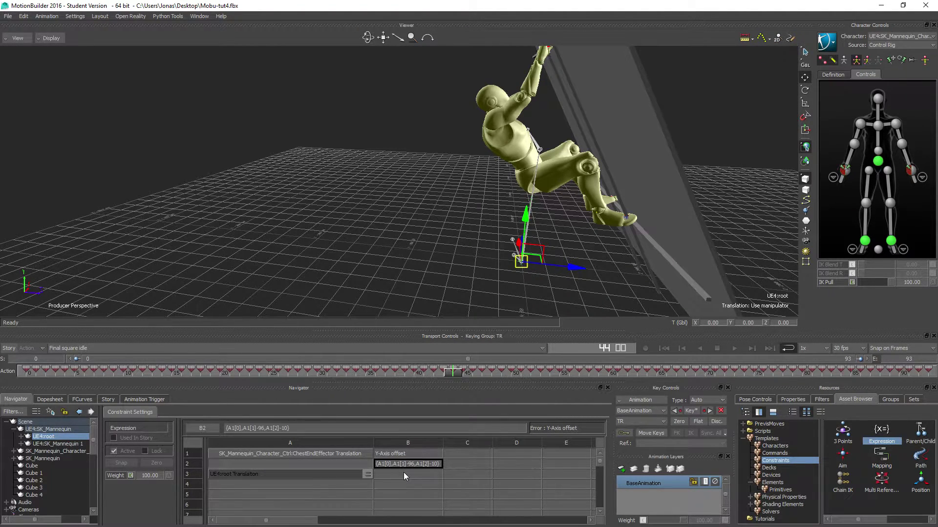
click(289, 428)
drag(290, 428, 225, 428)
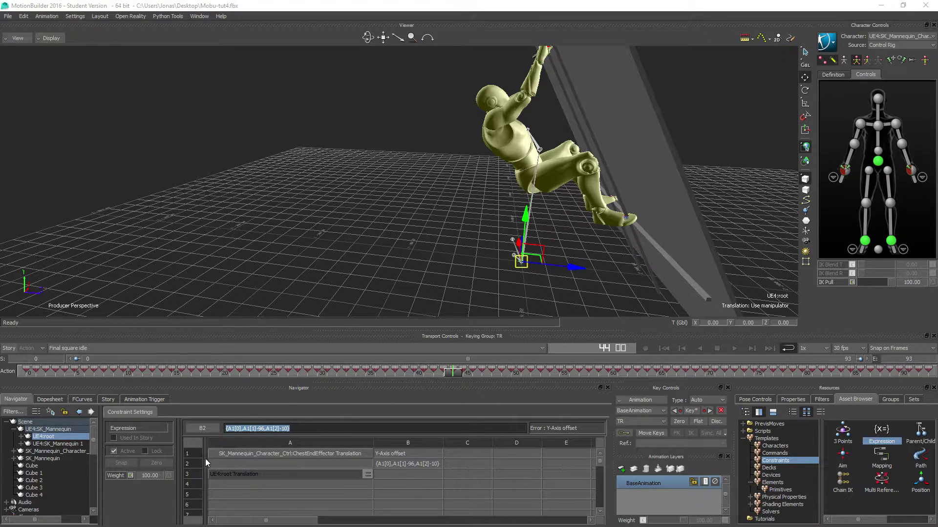
key(ctrl+x)
double_click(434, 464)
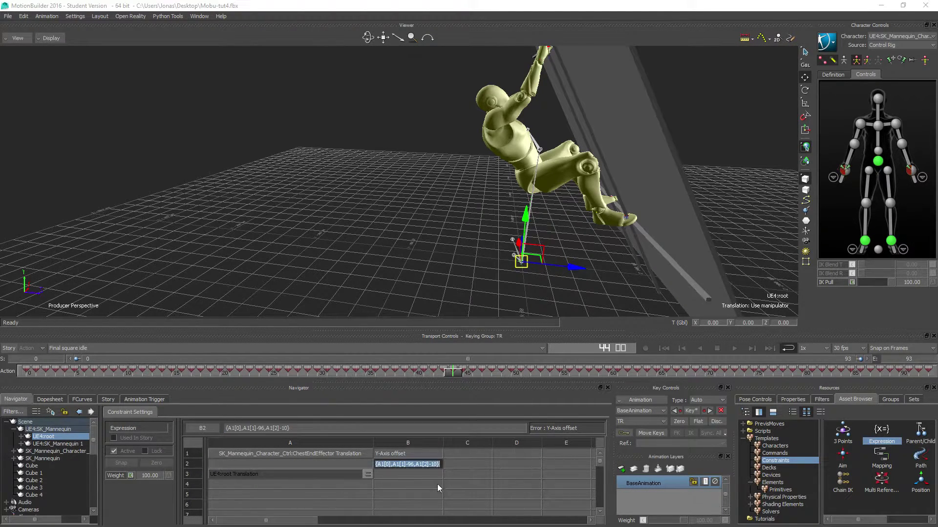
double_click(397, 475)
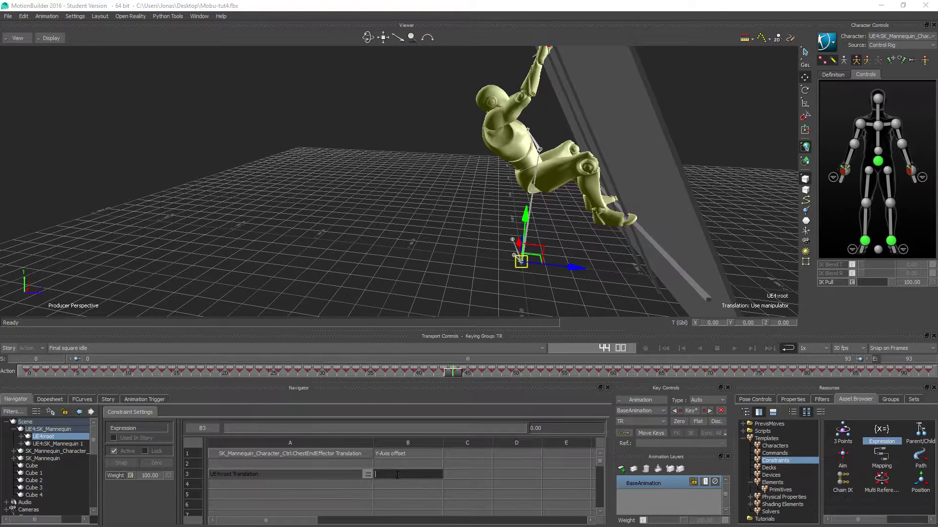
key(ctrl+v)
key(Return)
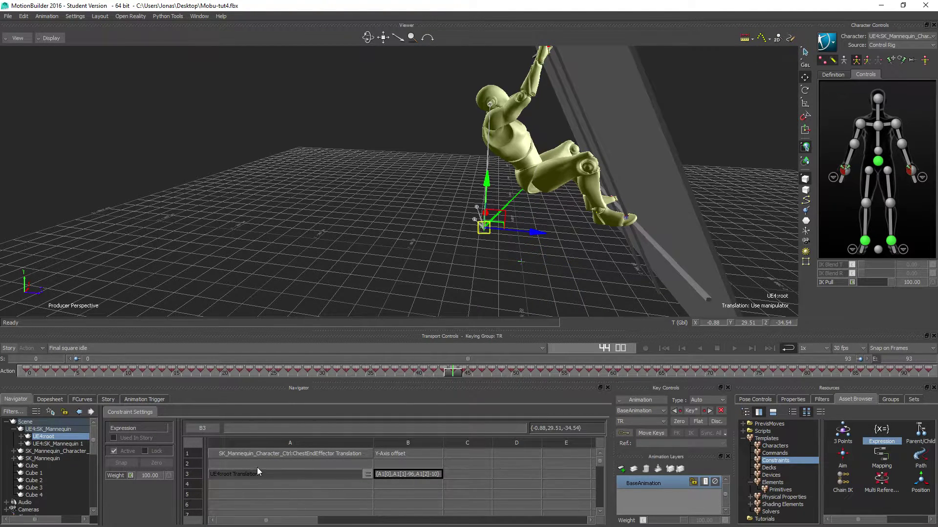
Label B2 'Z-Axis offset' and enter 96 in C1 and 10 in C2.
key(Up)
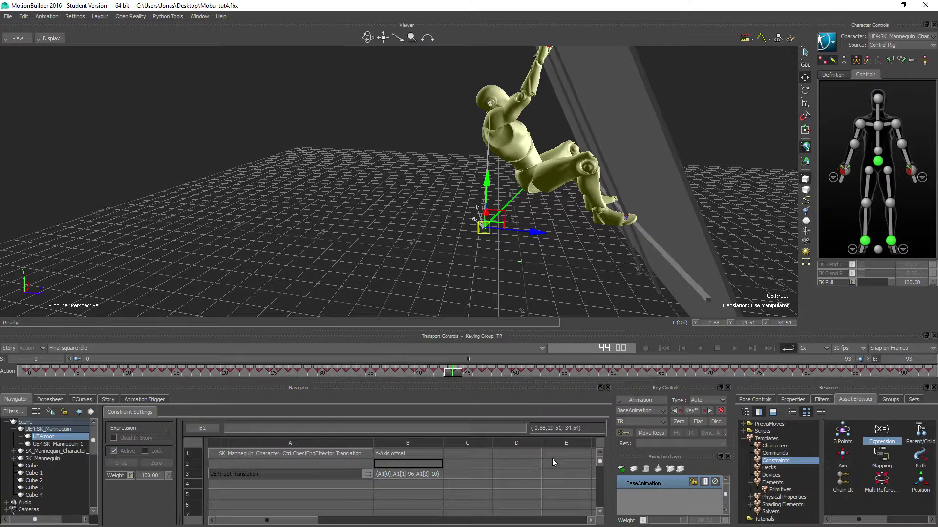
text(Z-A)
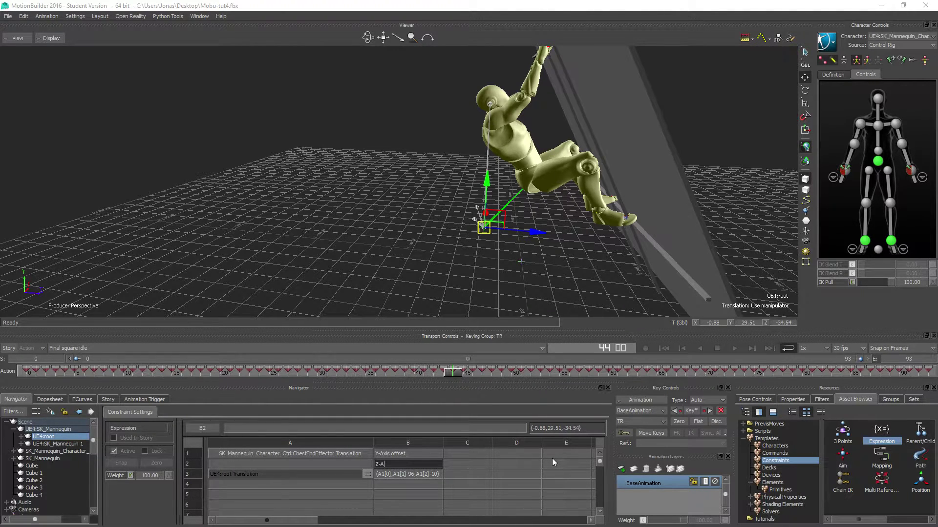
text(xis offset)
key(Tab)
key(Up)
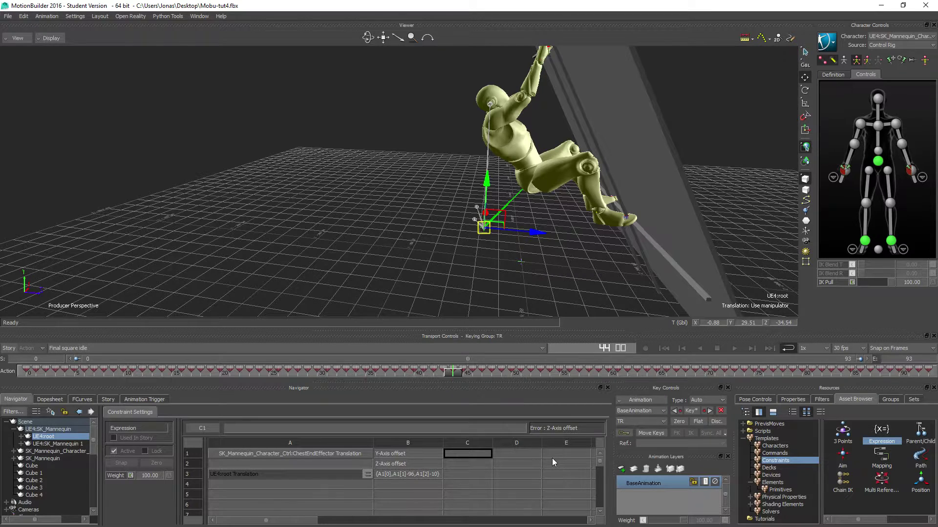
text(96)
key(Return)
text(10)
key(Return)
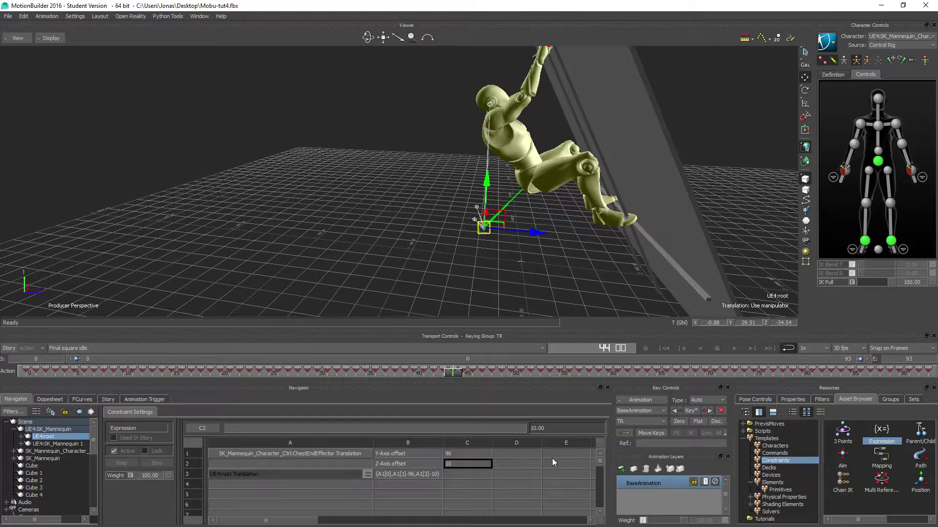
click(411, 476)
Edit B3 to {A1[0],A1[1]-C1,A1[2]-C2}, replacing the hard-coded 96 and 10.
double_click(424, 474)
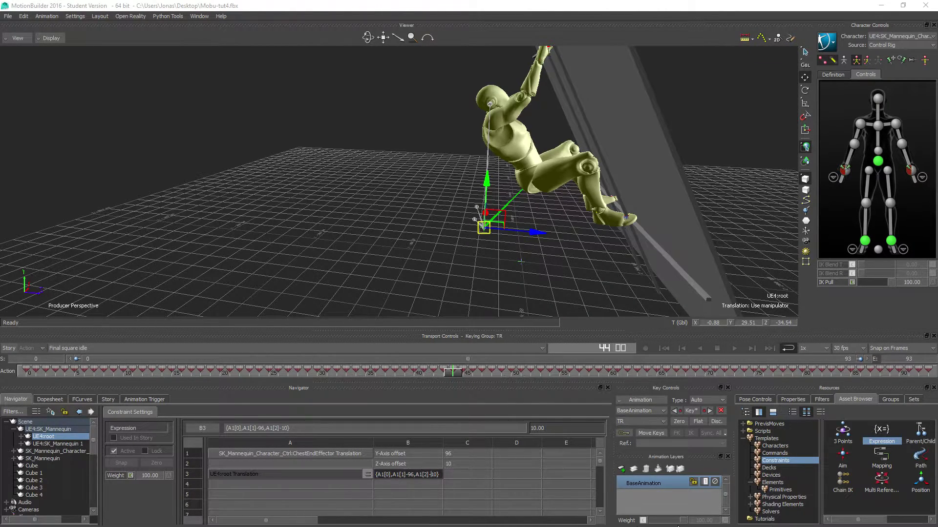
key(Delete)
key(Delete)
text(C1)
key(Return)
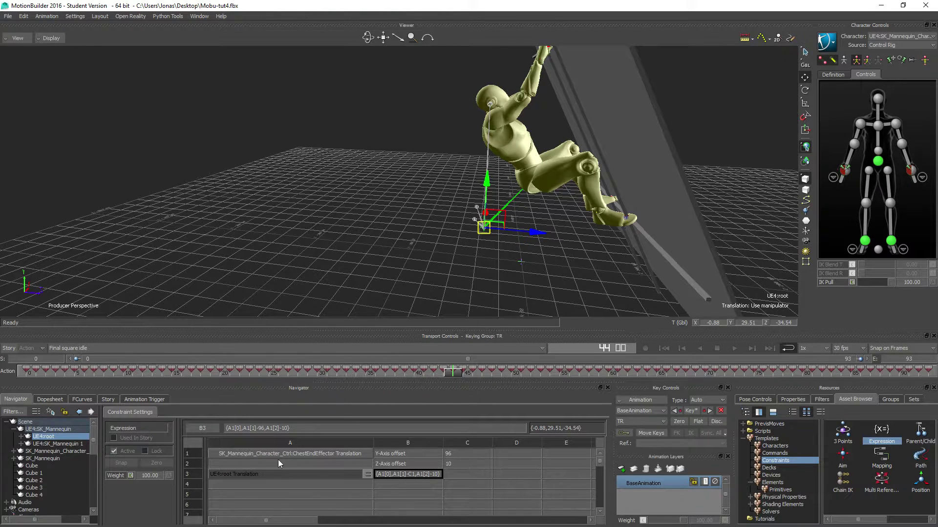
click(434, 473)
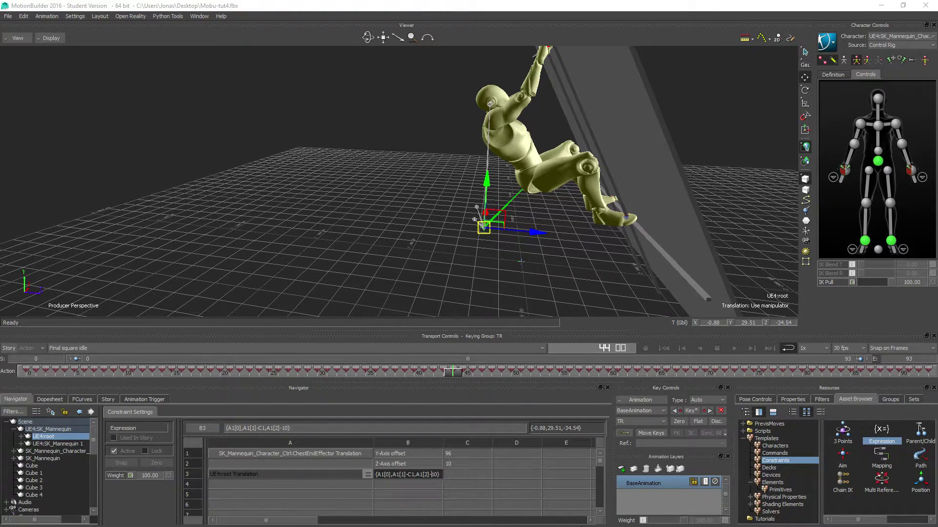
key(Delete)
key(Delete)
key(Delete)
text(C2})
key(Return)
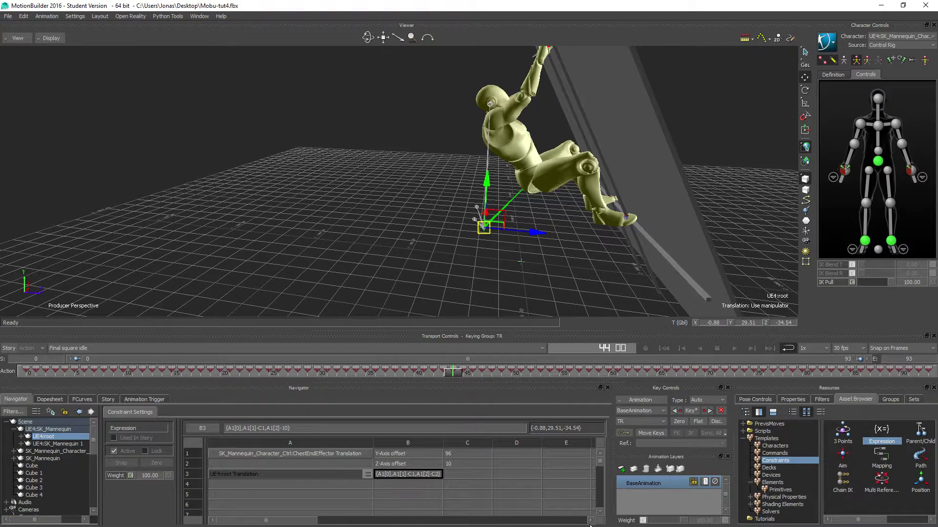
Test the Y offset by setting C1 to 50, then restore it to 96.
click(455, 454)
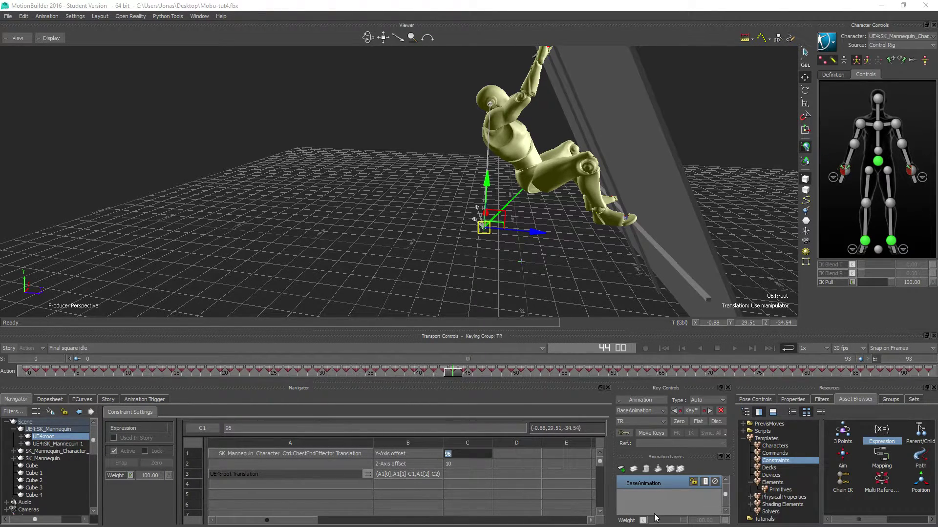
text(50)
key(Return)
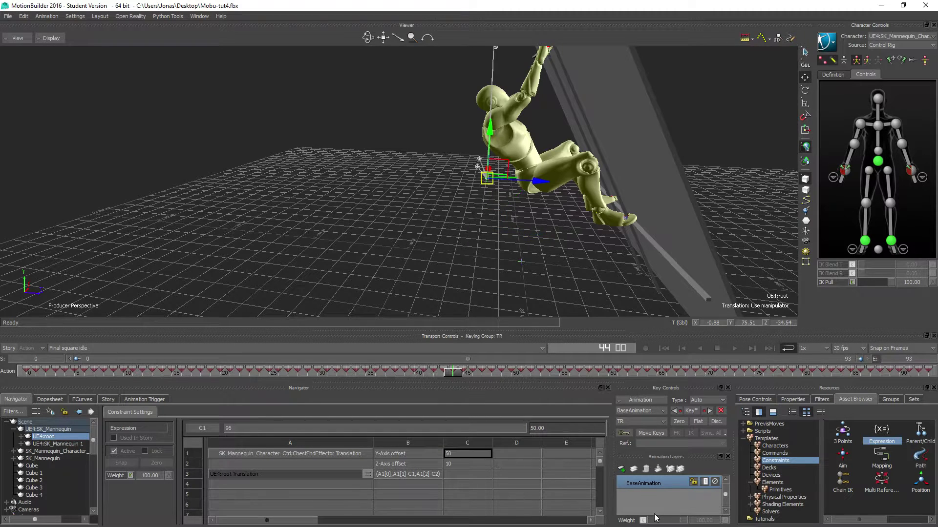
text(96)
key(Return)
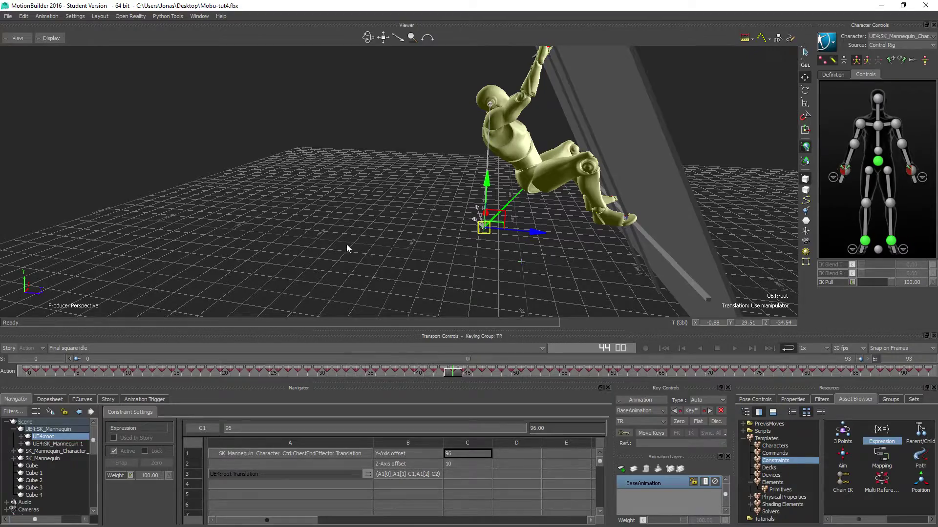
middle_drag(347, 244, 432, 243)
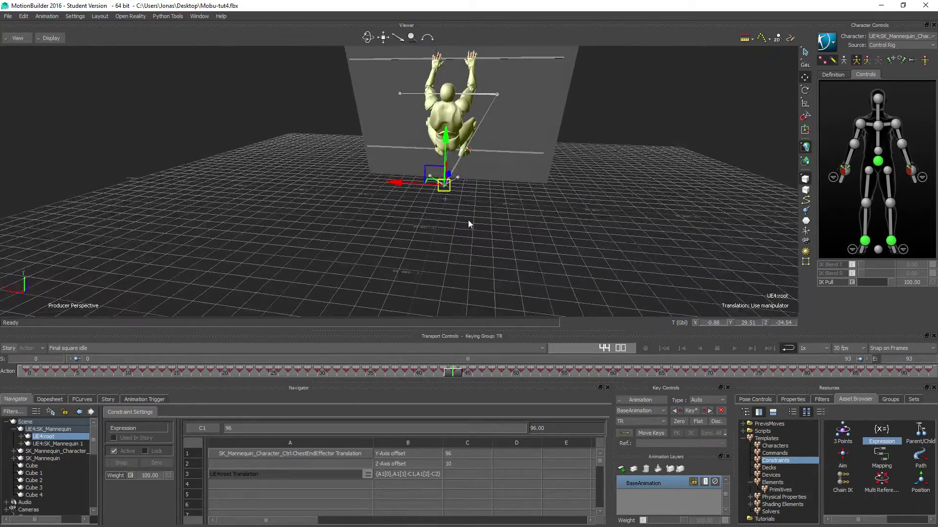
scroll(467, 219, up, 5)
middle_drag(502, 222, 440, 227)
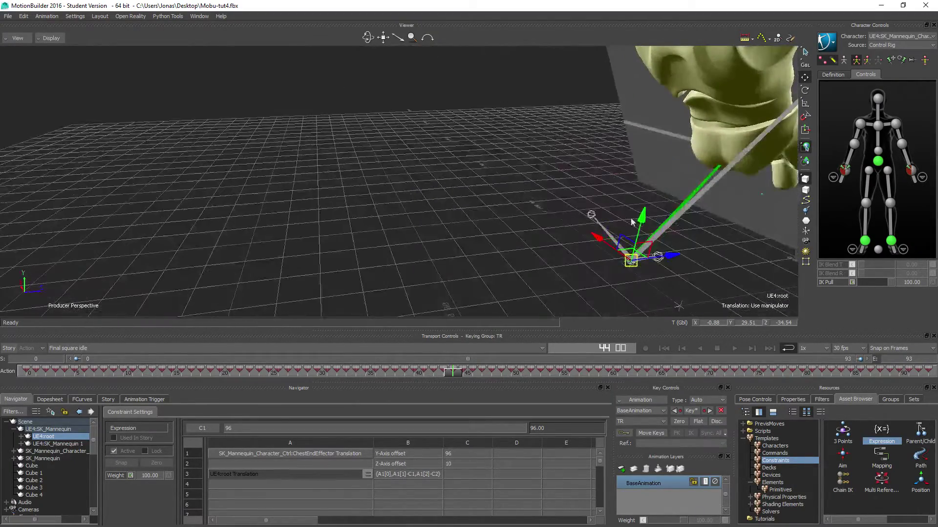
scroll(637, 210, down, 5)
middle_drag(634, 194, 453, 212)
middle_drag(332, 209, 346, 213)
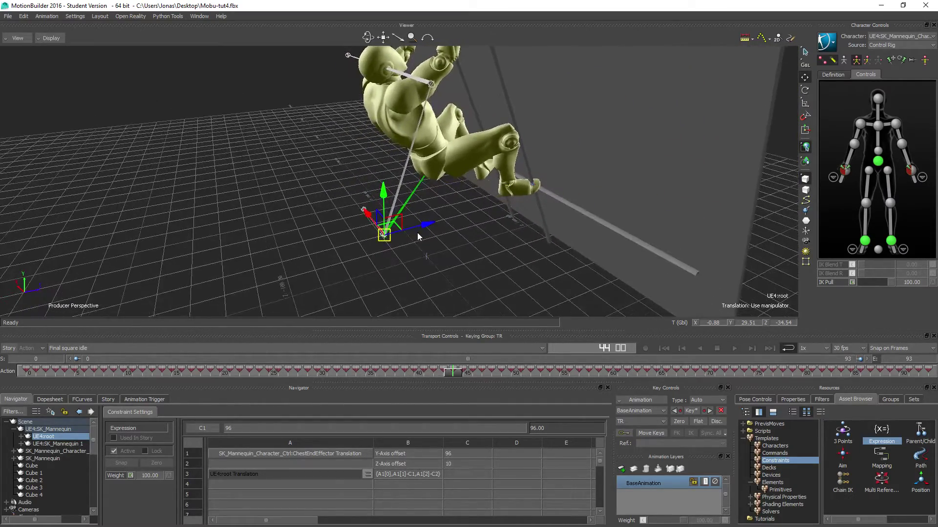
middle_drag(416, 236, 424, 220)
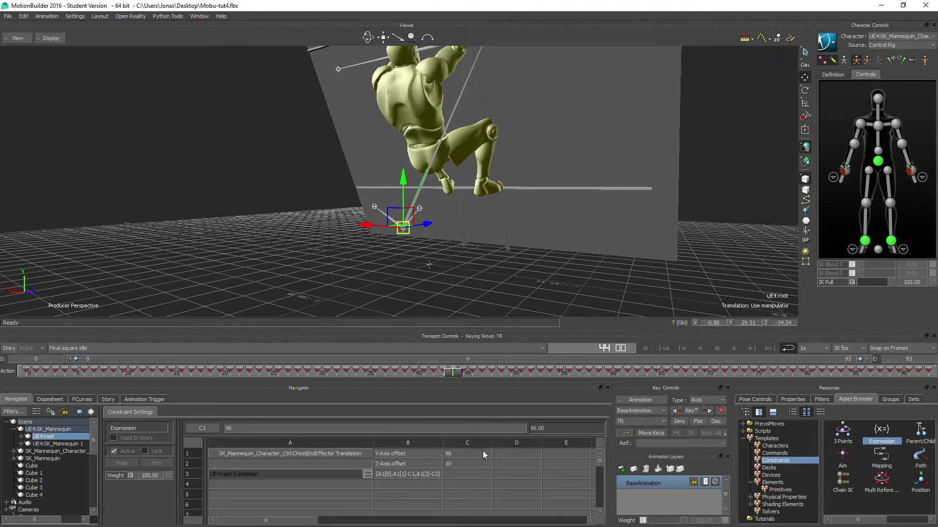
Select UE4:root and enable Translation DOF under Degrees of Freedom in its properties.
double_click(47, 438)
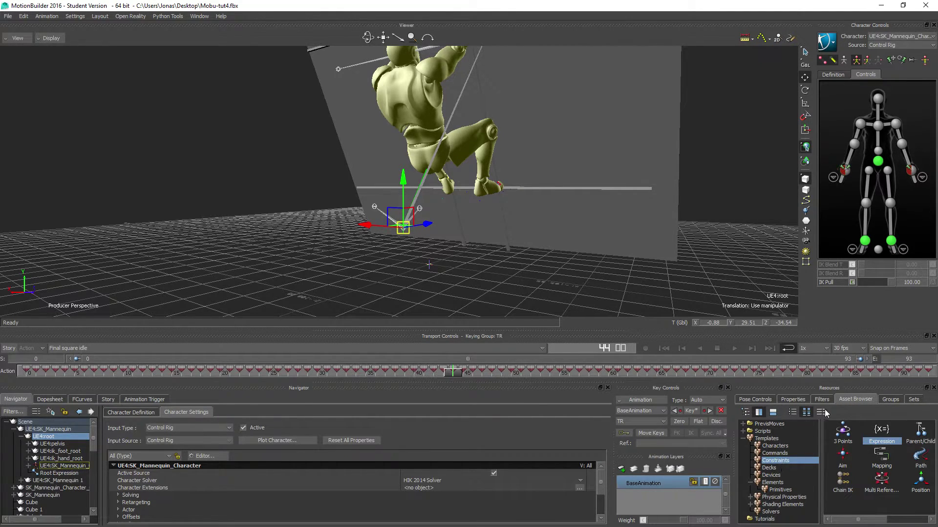
click(793, 397)
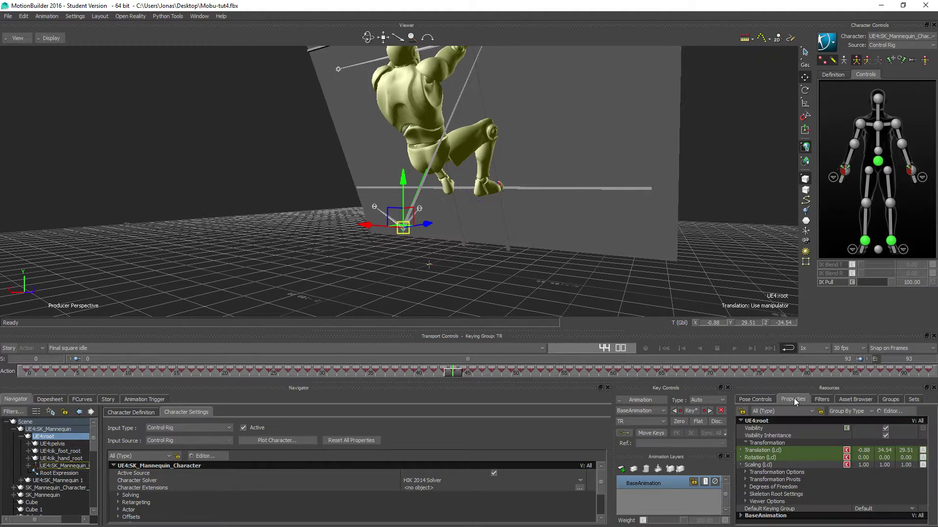
click(745, 486)
scroll(747, 488, down, 1)
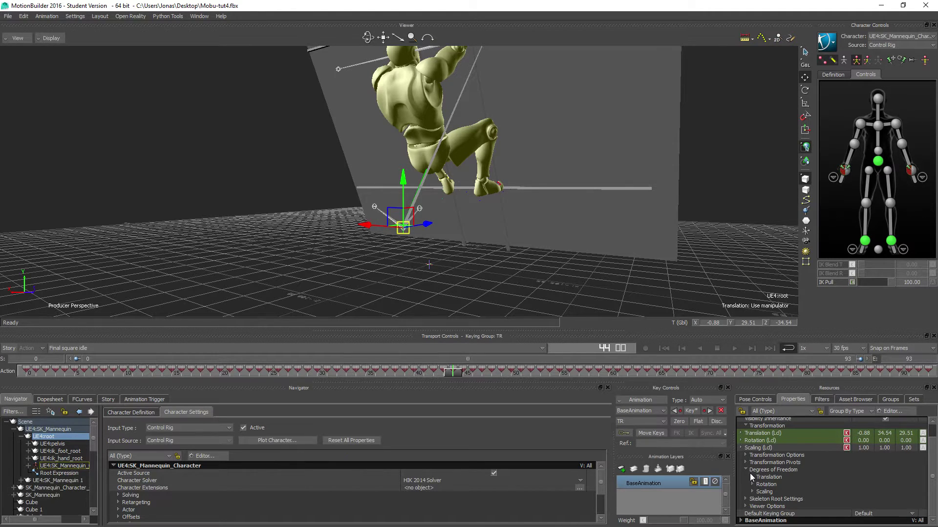
click(752, 477)
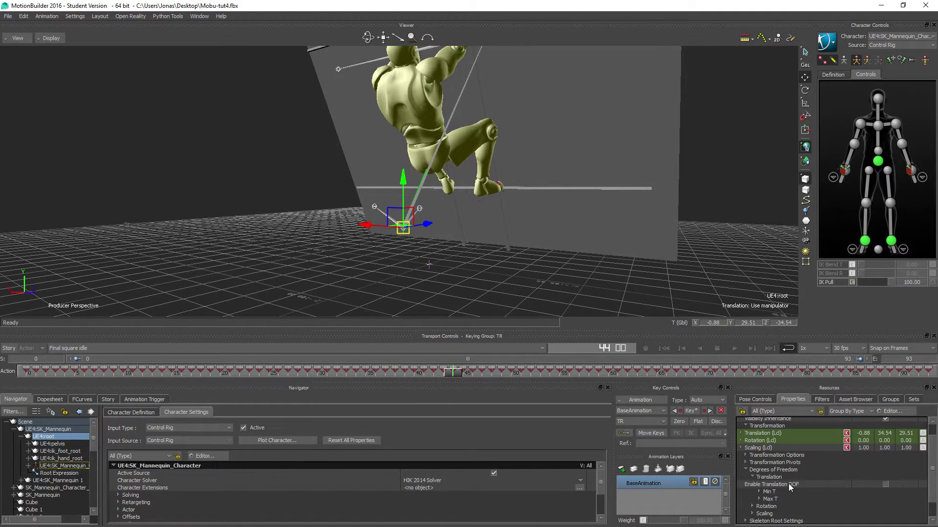
click(884, 485)
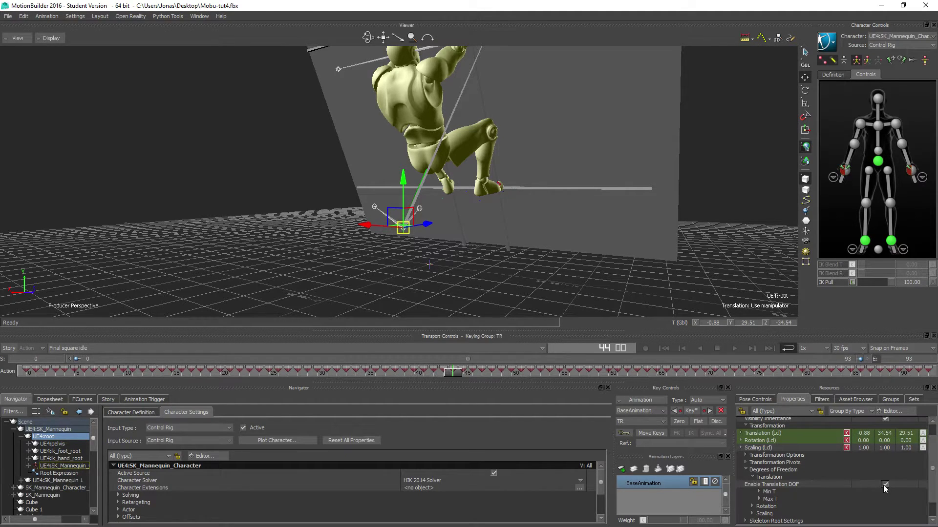
Enable both the minimum Z and maximum Z translation limits.
click(759, 491)
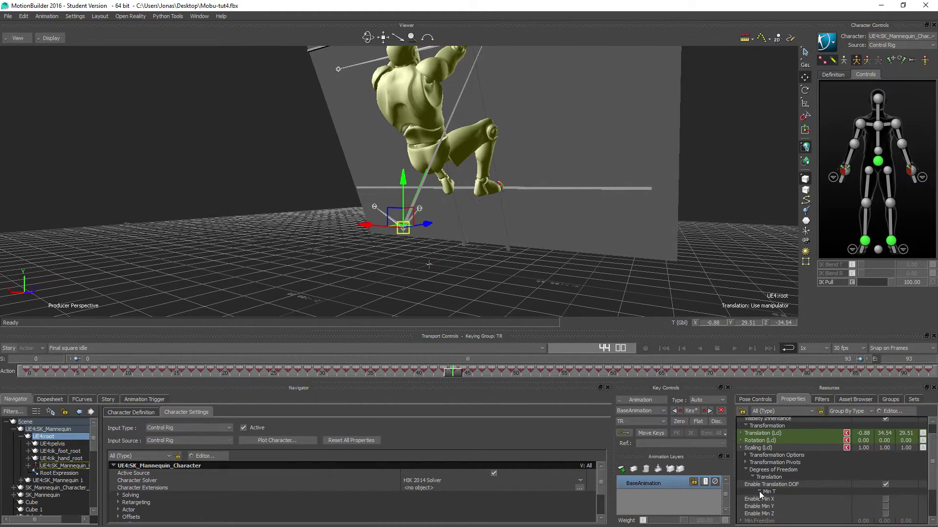
click(885, 514)
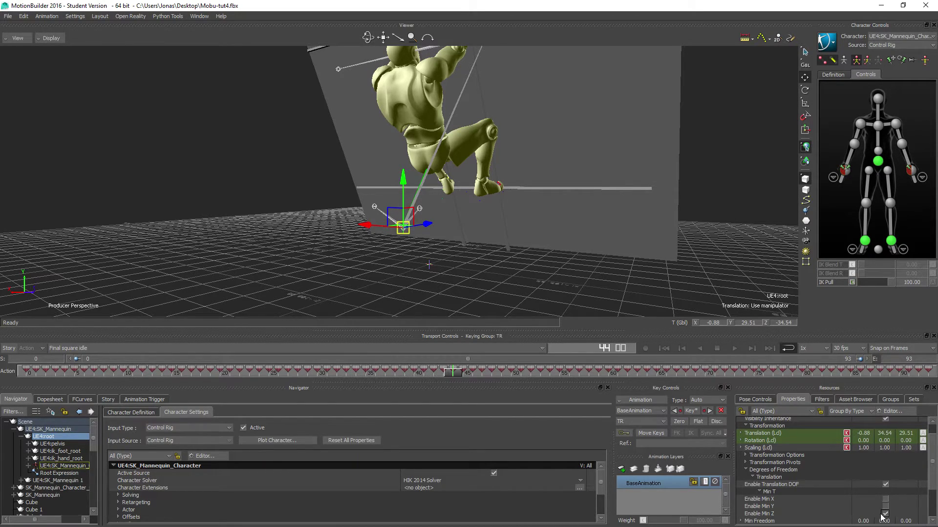
scroll(879, 519, down, 1)
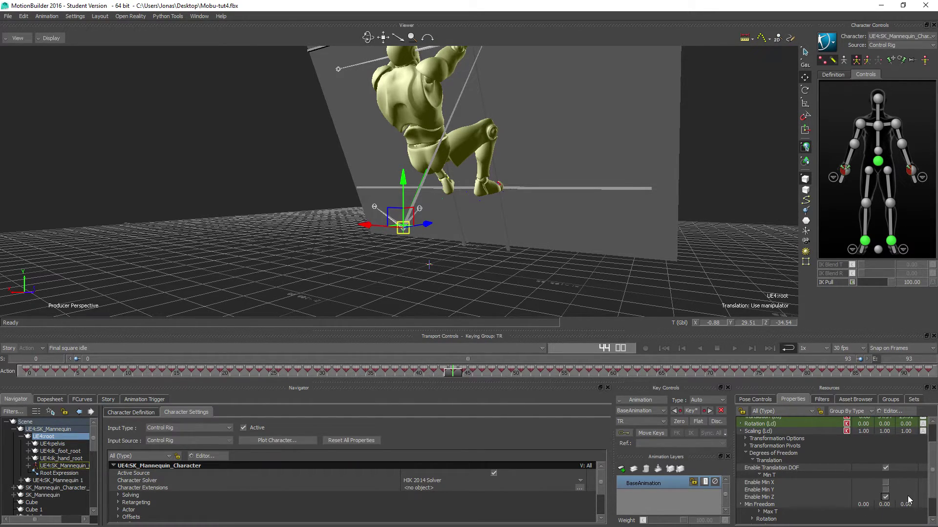
scroll(854, 488, down, 2)
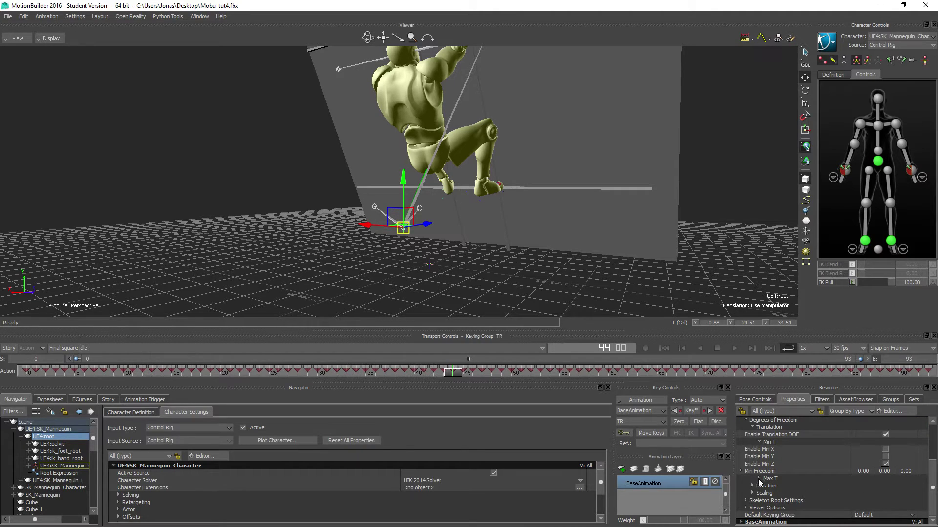
click(758, 479)
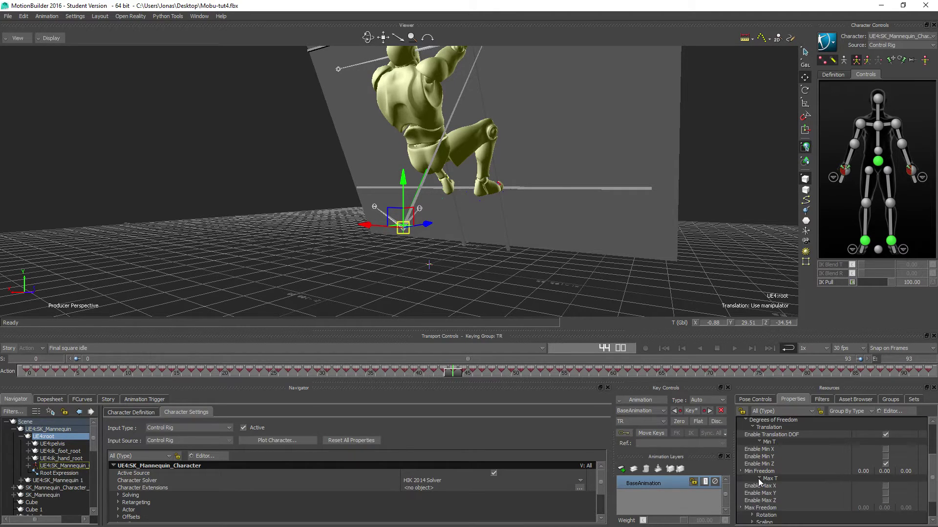
click(885, 501)
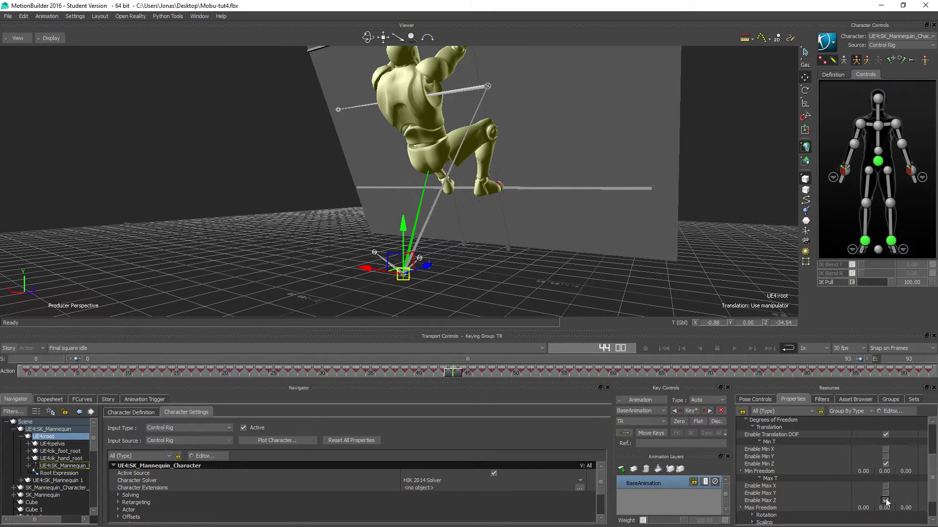
Scrub the climb animation and orbit the Viewer to confirm UE4:root stays at floor level.
drag(458, 375, 604, 379)
drag(414, 279, 414, 232)
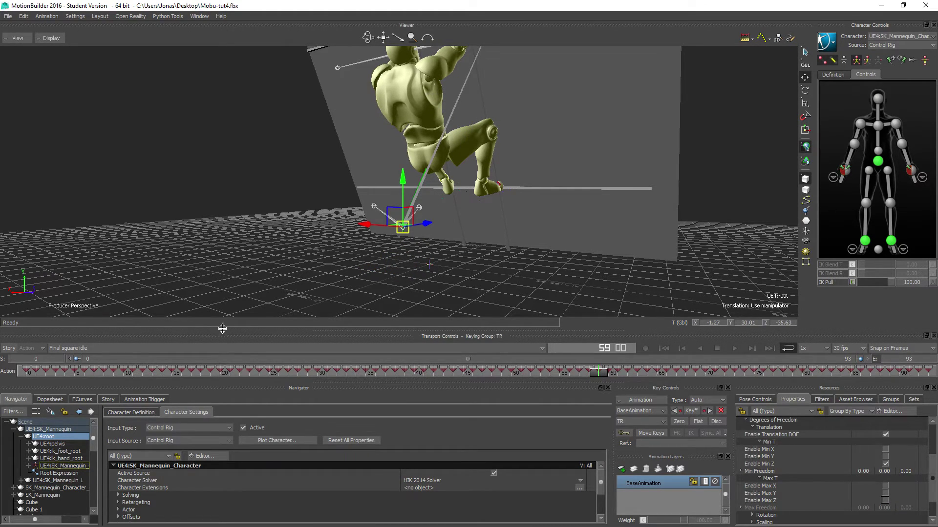
click(593, 374)
drag(573, 373, 708, 374)
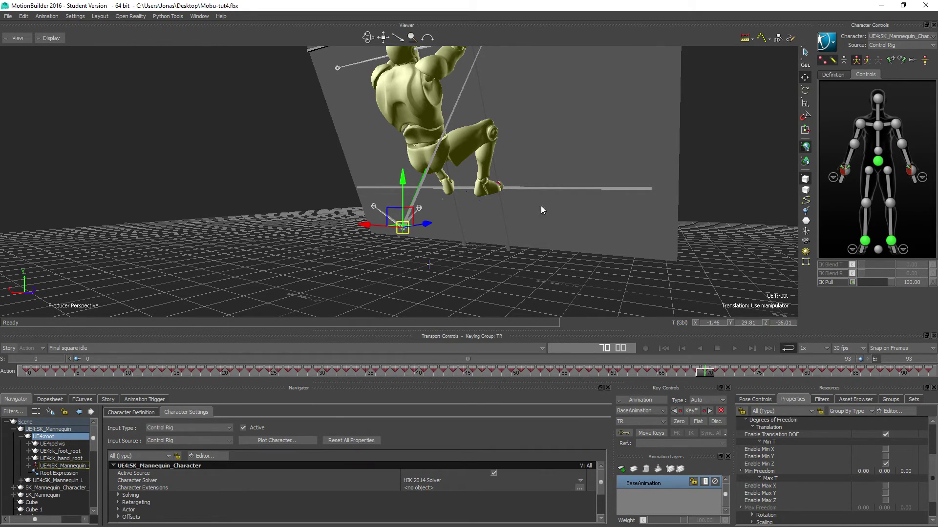
ctrl+shift+drag(529, 210, 456, 226)
ctrl+shift+drag(254, 198, 359, 264)
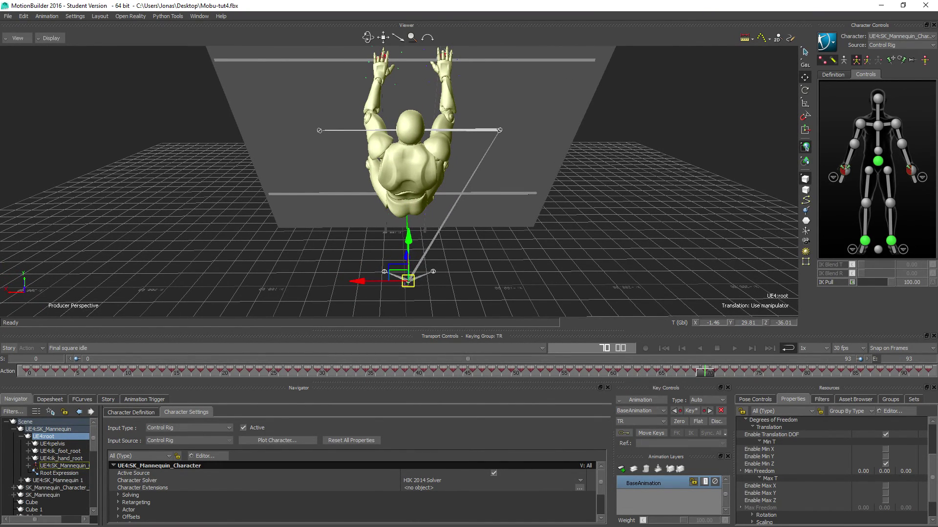